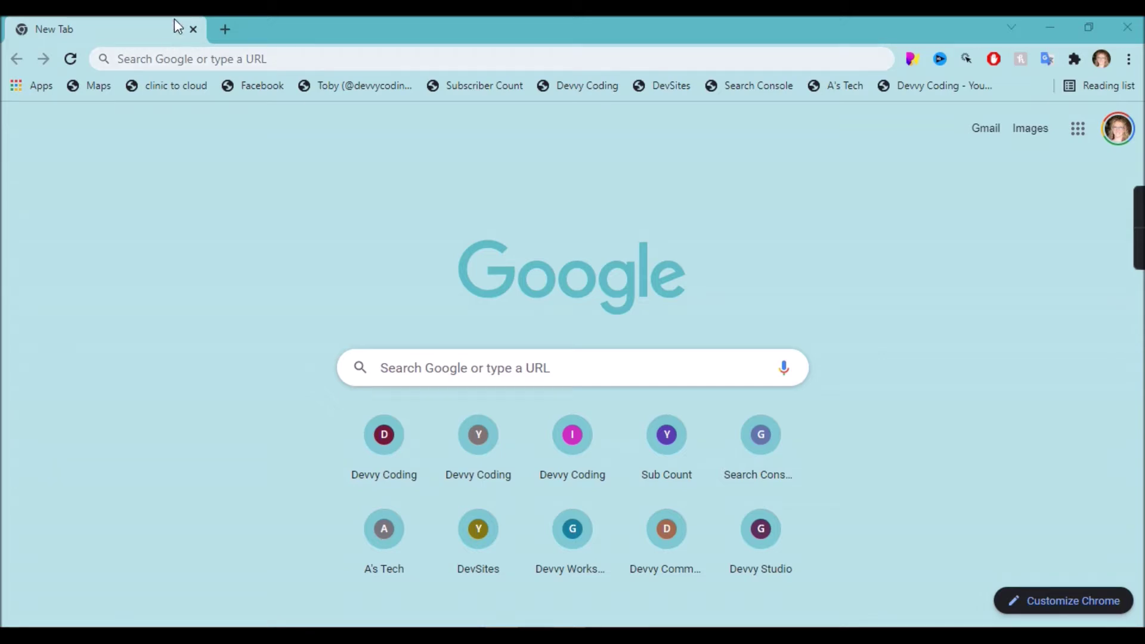
# Go to yooco.org in Chrome by typing yooco into the address bar
pyautogui.click(184, 58)
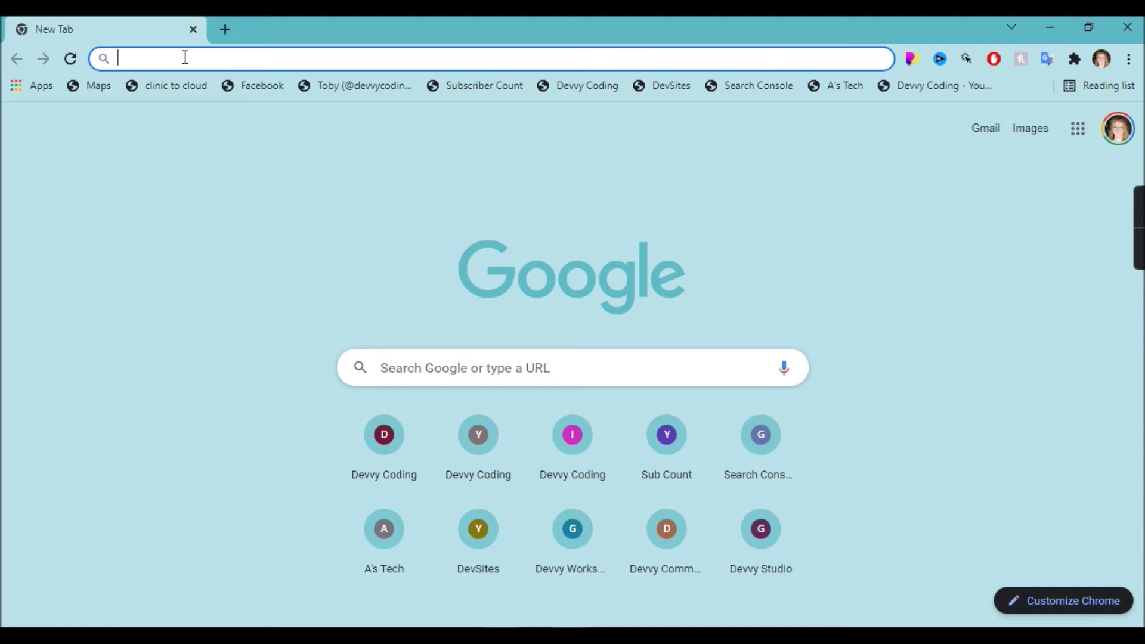
pyautogui.write('y')
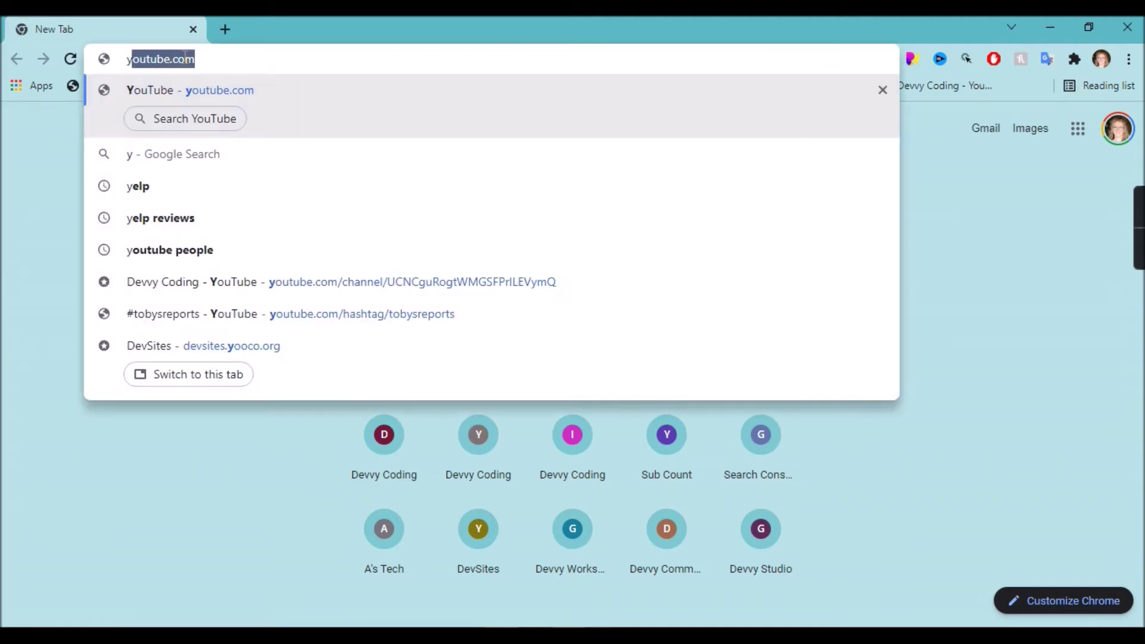
pyautogui.write('oo')
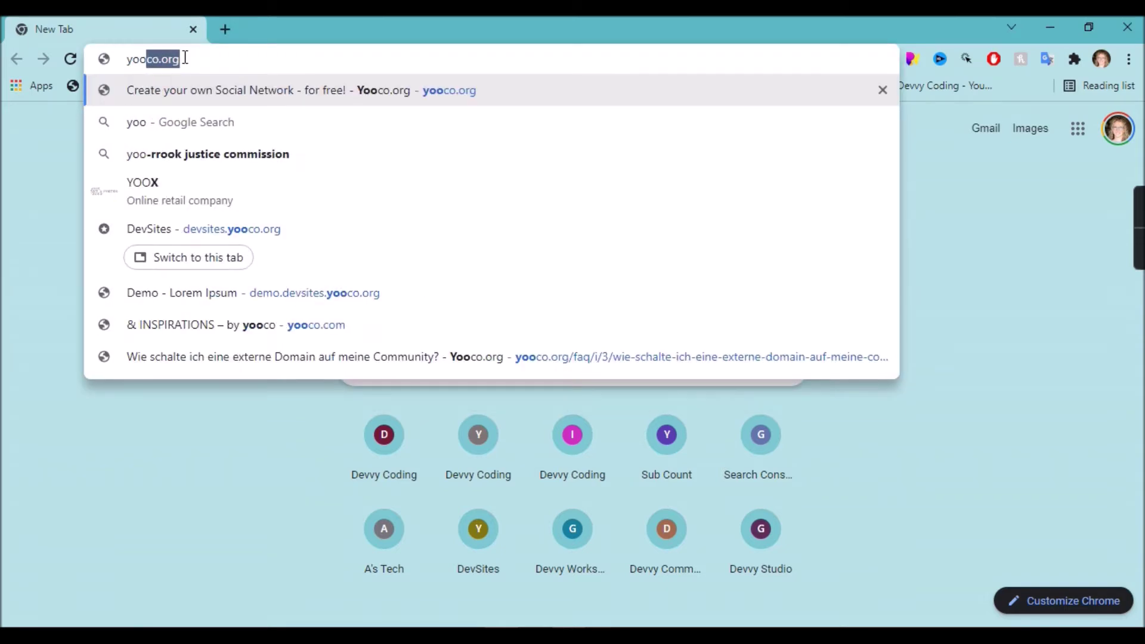
pyautogui.write('co.')
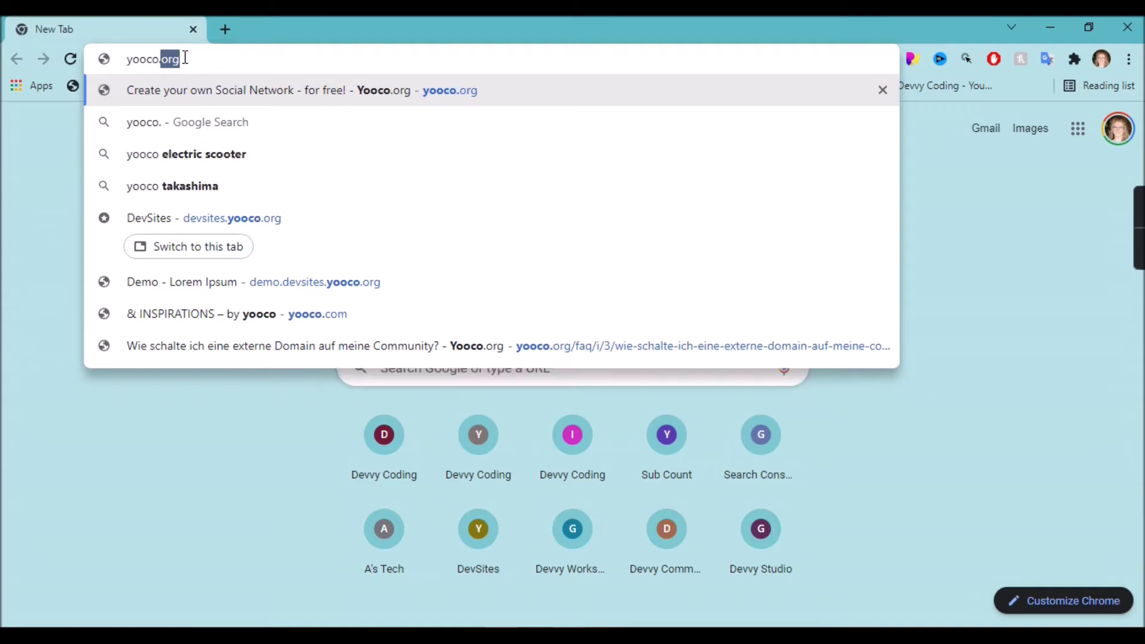
pyautogui.press('Return')
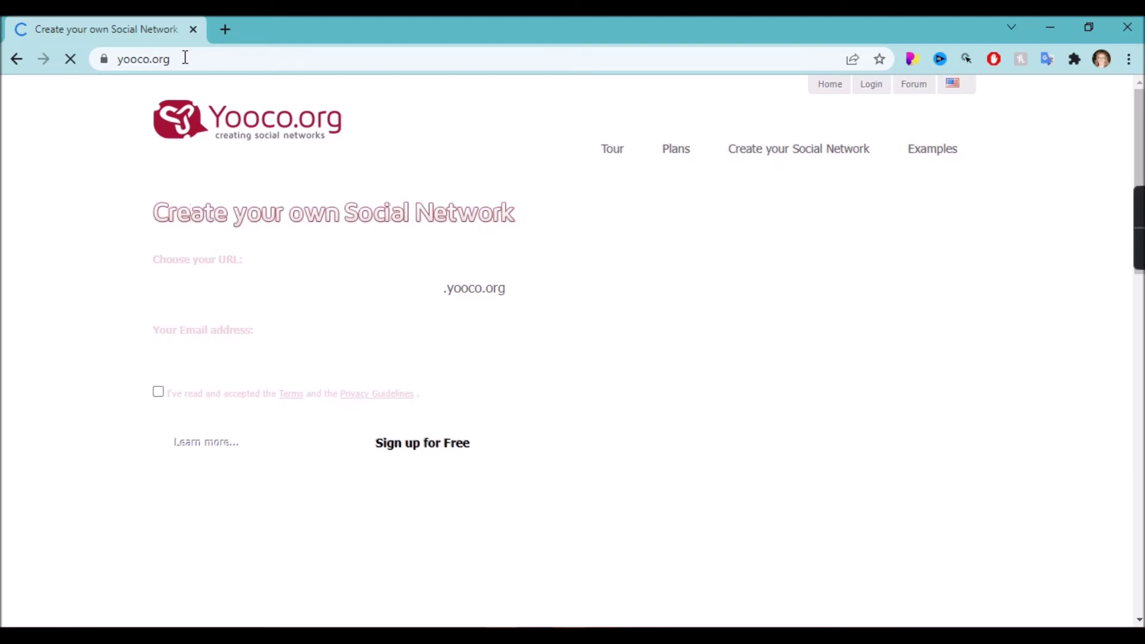
# Enter demowebsitebuilder as the network address and fill in the suggested signup email
pyautogui.click(182, 283)
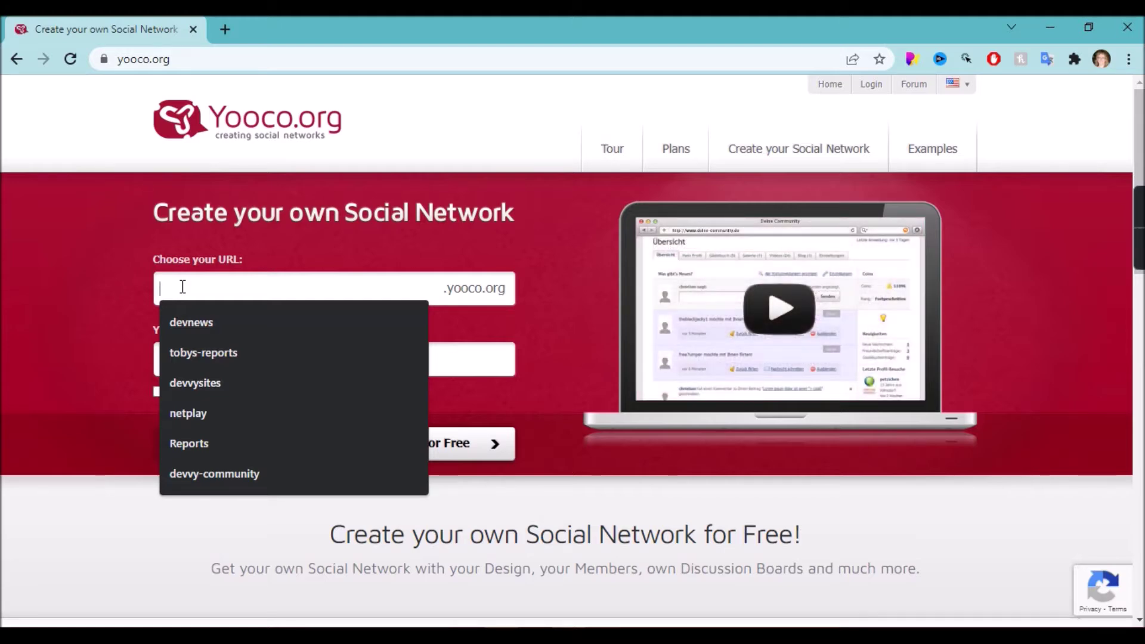
pyautogui.write('devv')
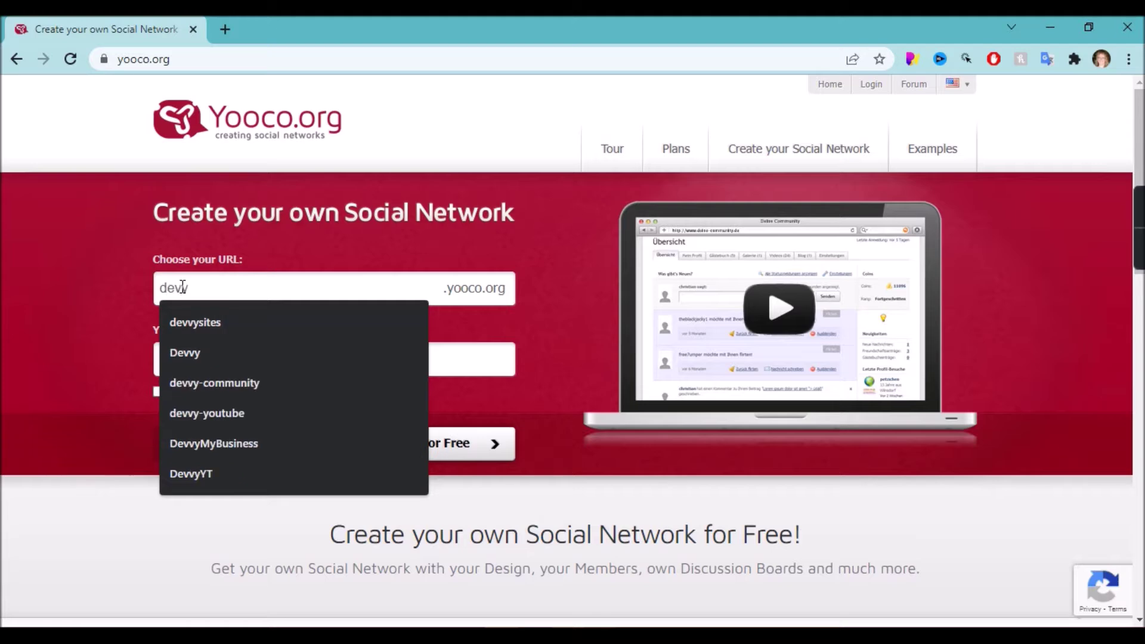
pyautogui.write('y')
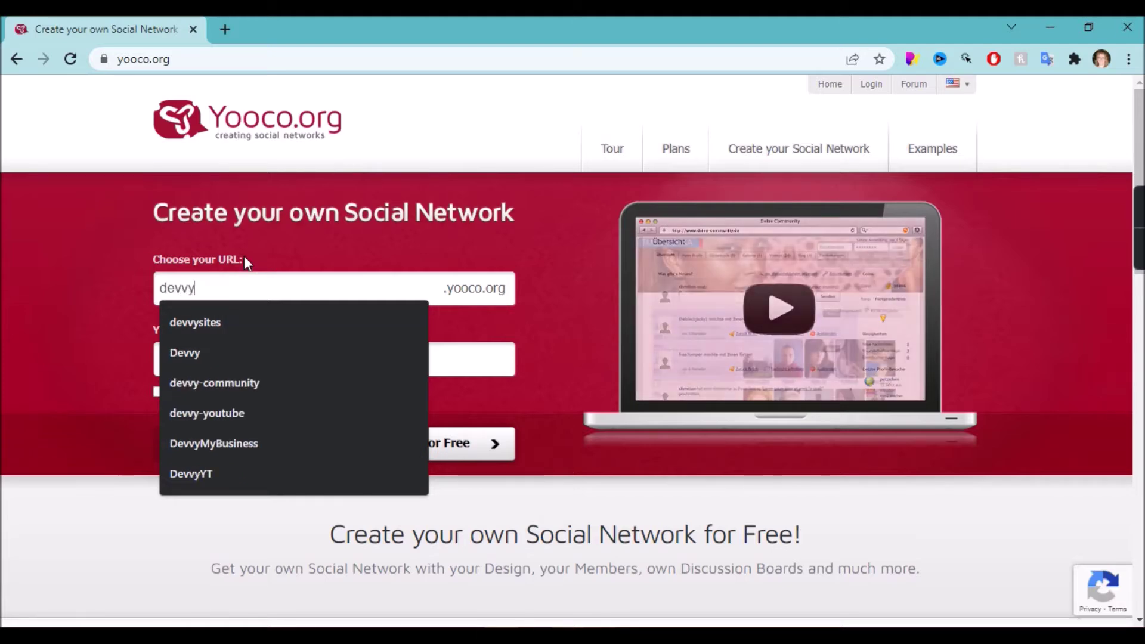
pyautogui.write('dem')
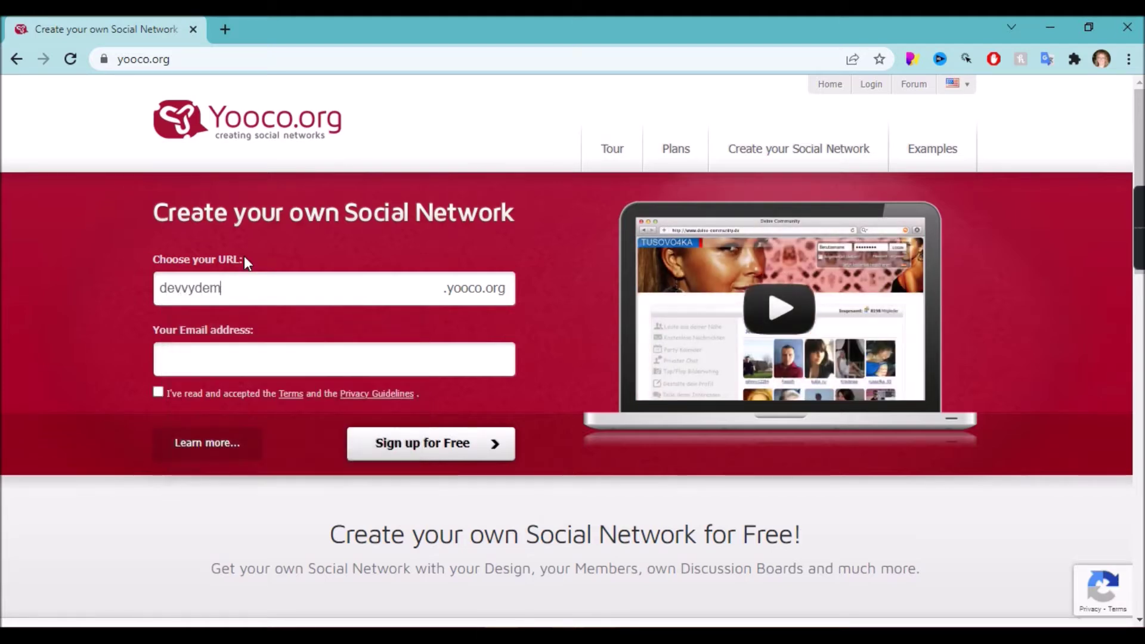
pyautogui.write('o')
pyautogui.press('BackSpace')
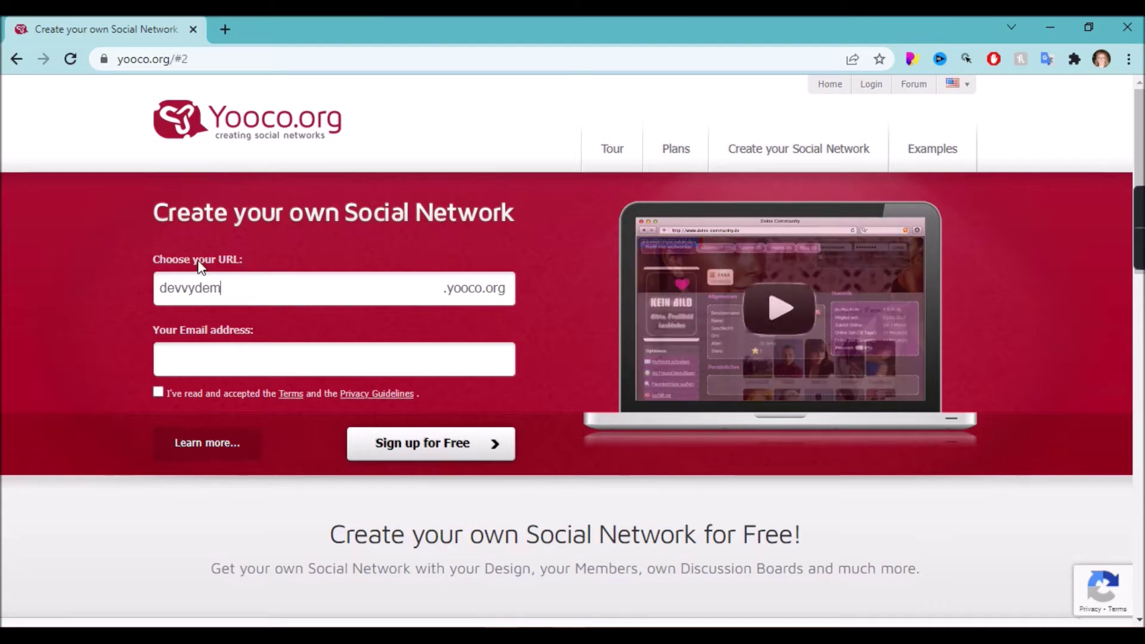
pyautogui.press('BackSpace')
pyautogui.press('BackSpace')
pyautogui.press('BackSpace')
pyautogui.write('demo')
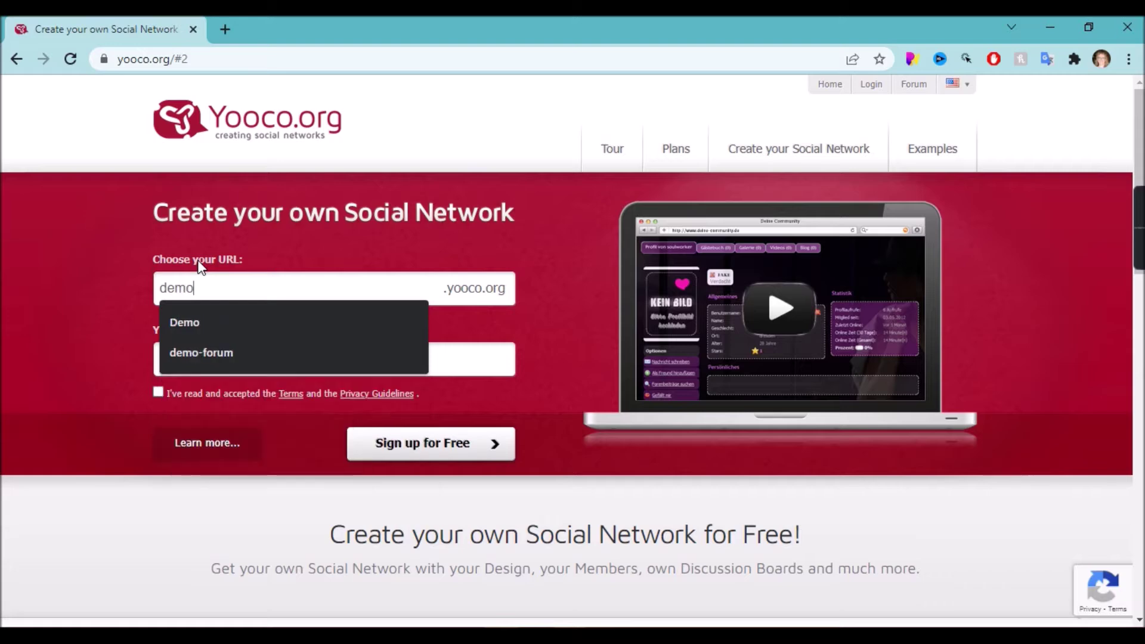
pyautogui.write('websit')
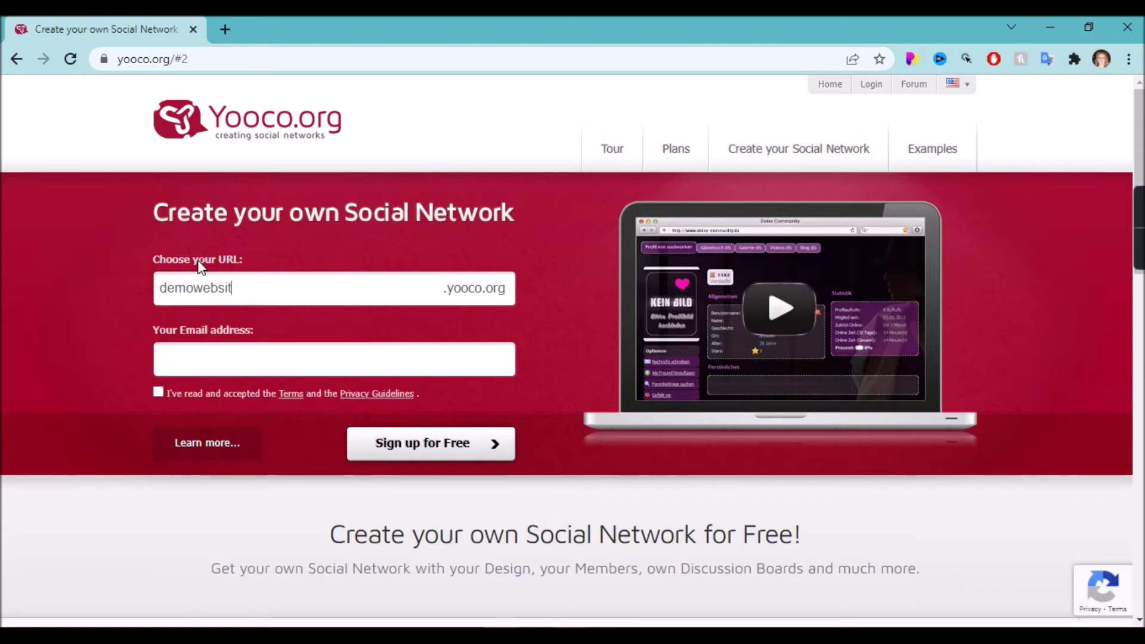
pyautogui.write('ebuilde')
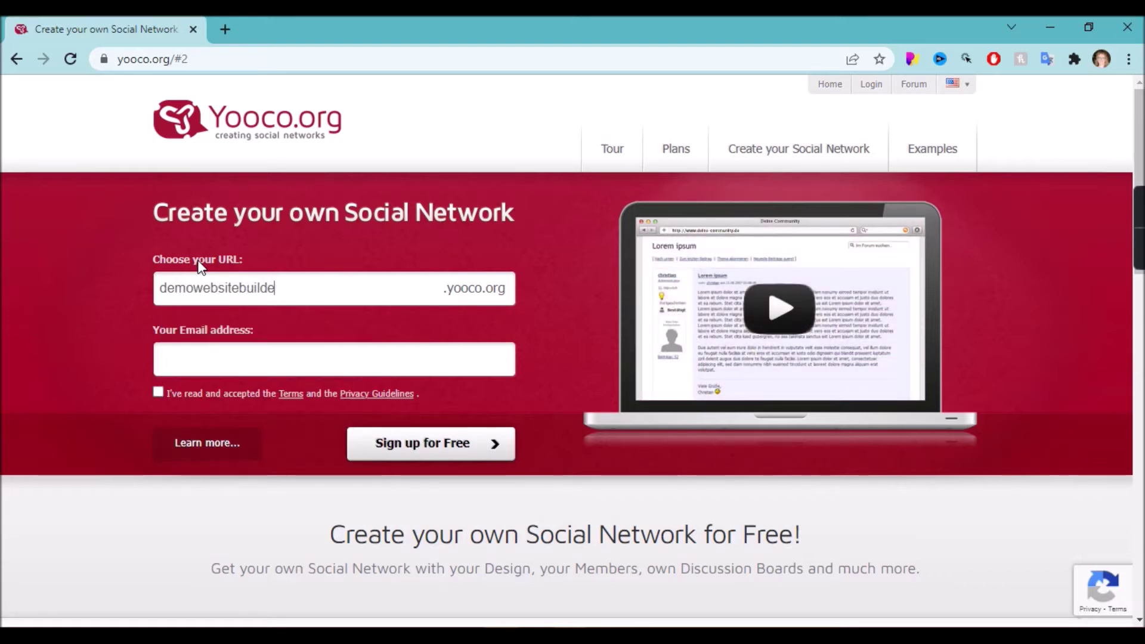
pyautogui.write('r')
pyautogui.click(286, 351)
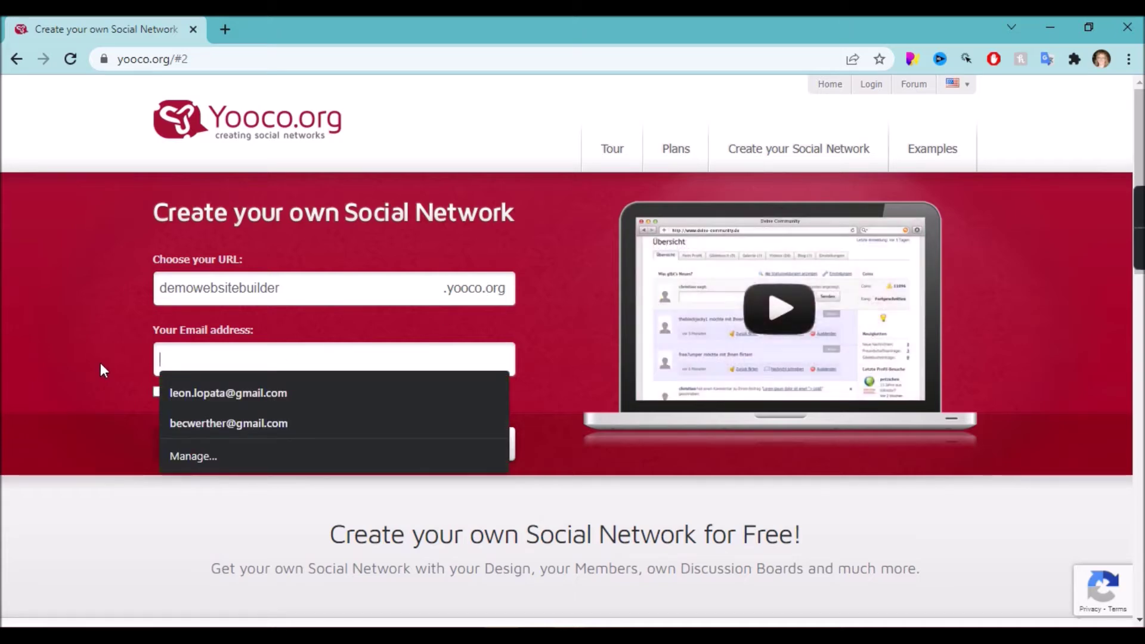
pyautogui.write('ing')
pyautogui.press('BackSpace')
pyautogui.press('BackSpace')
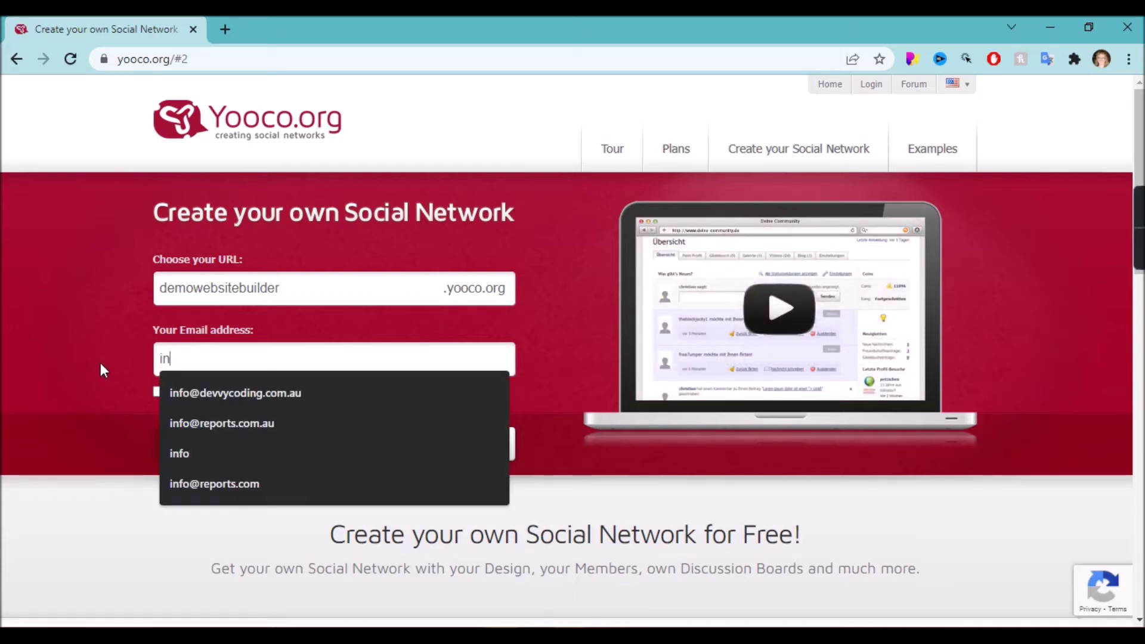
pyautogui.write('ng.com.au')
pyautogui.click(259, 397)
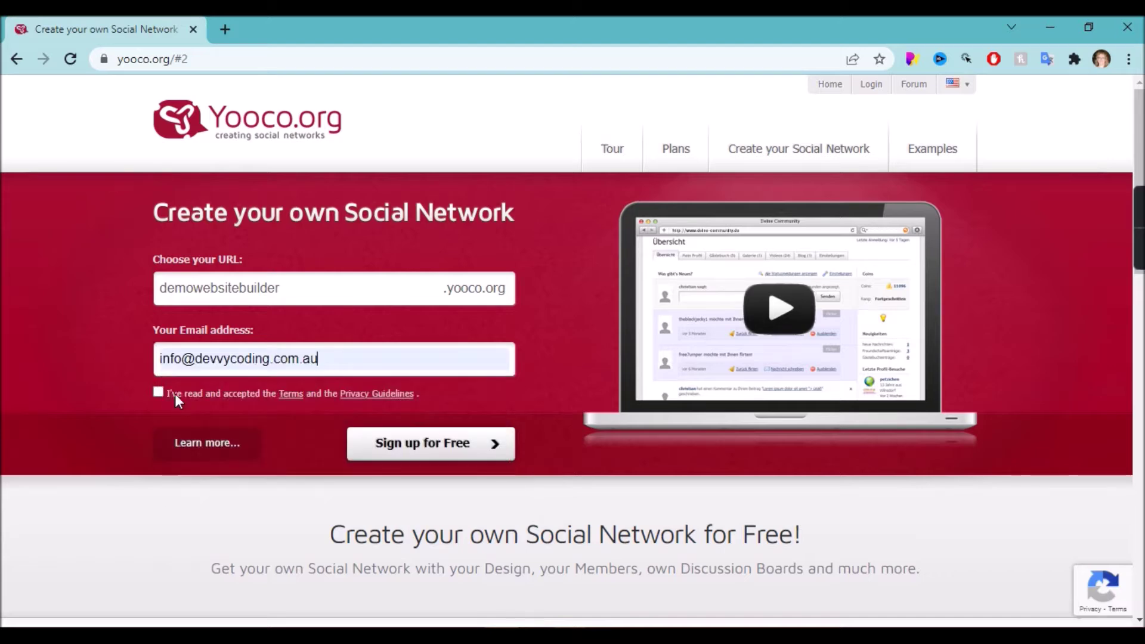
# Accept the terms and privacy guidelines and submit Sign up for Free
pyautogui.click(429, 449)
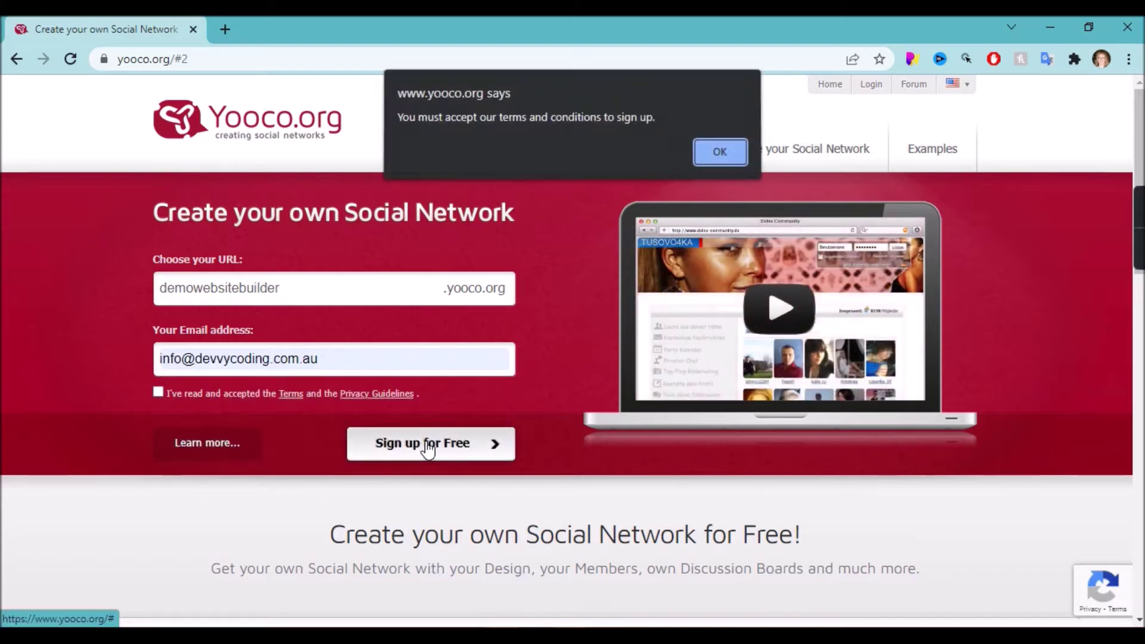
pyautogui.click(720, 154)
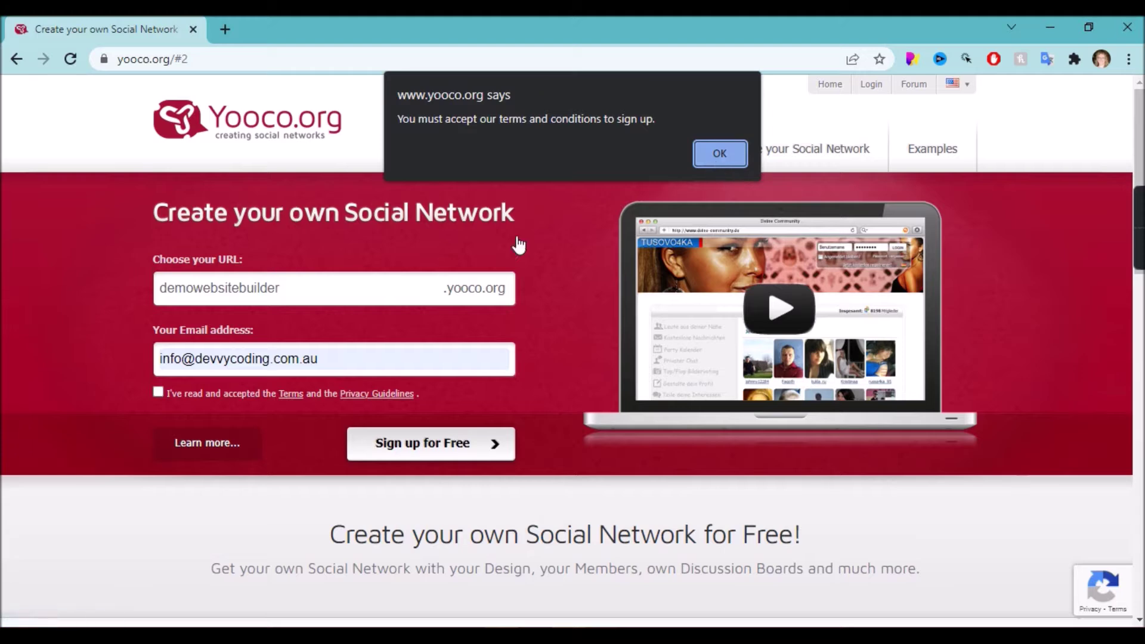
pyautogui.click(159, 393)
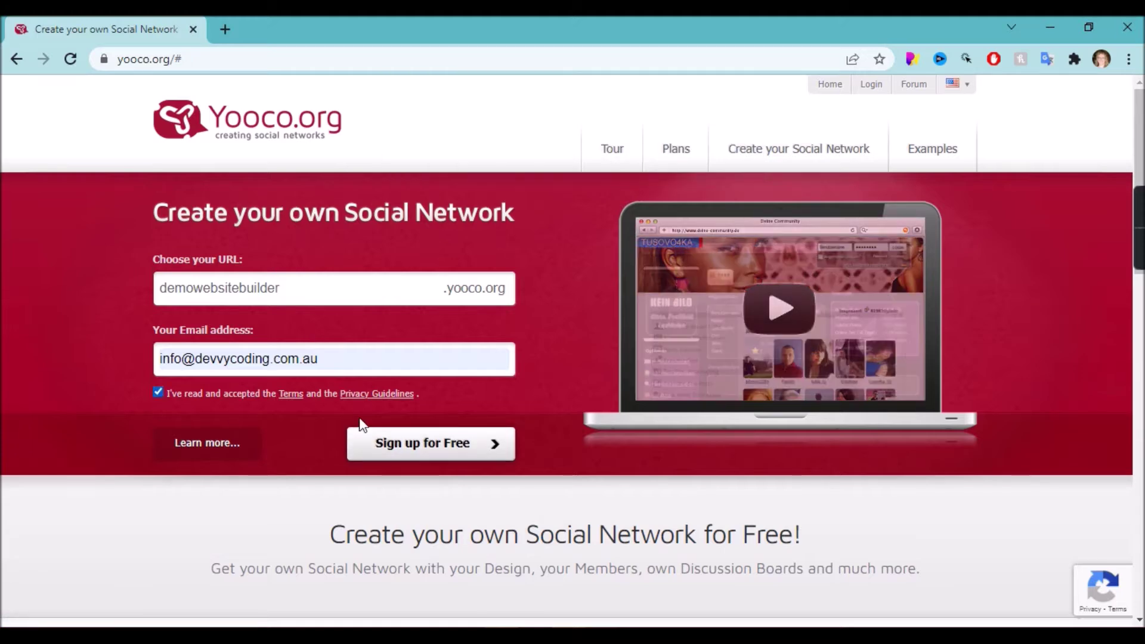
pyautogui.click(400, 446)
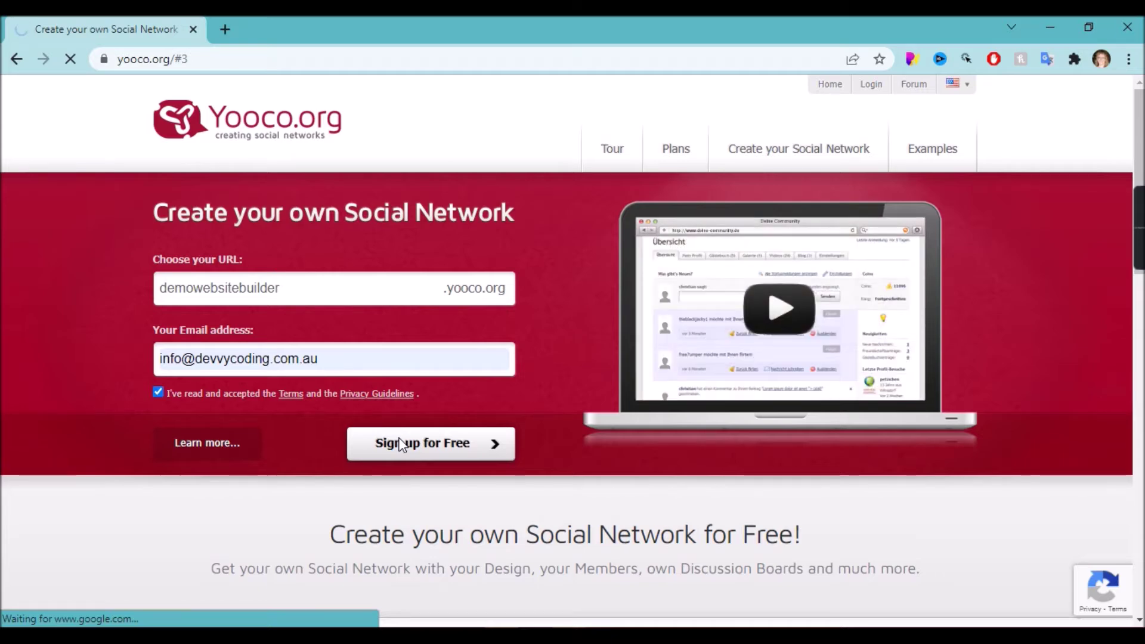
pyautogui.click(400, 444)
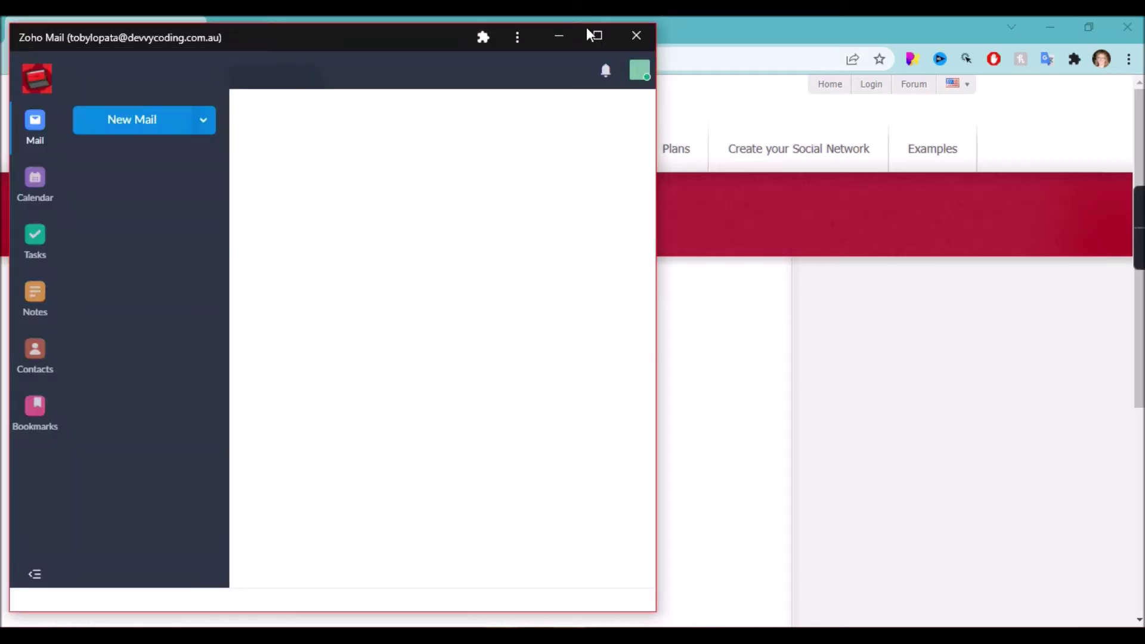
# Follow the activation link in the 'Confirm your registration' email in Zoho Mail's Spam folder
pyautogui.click(591, 35)
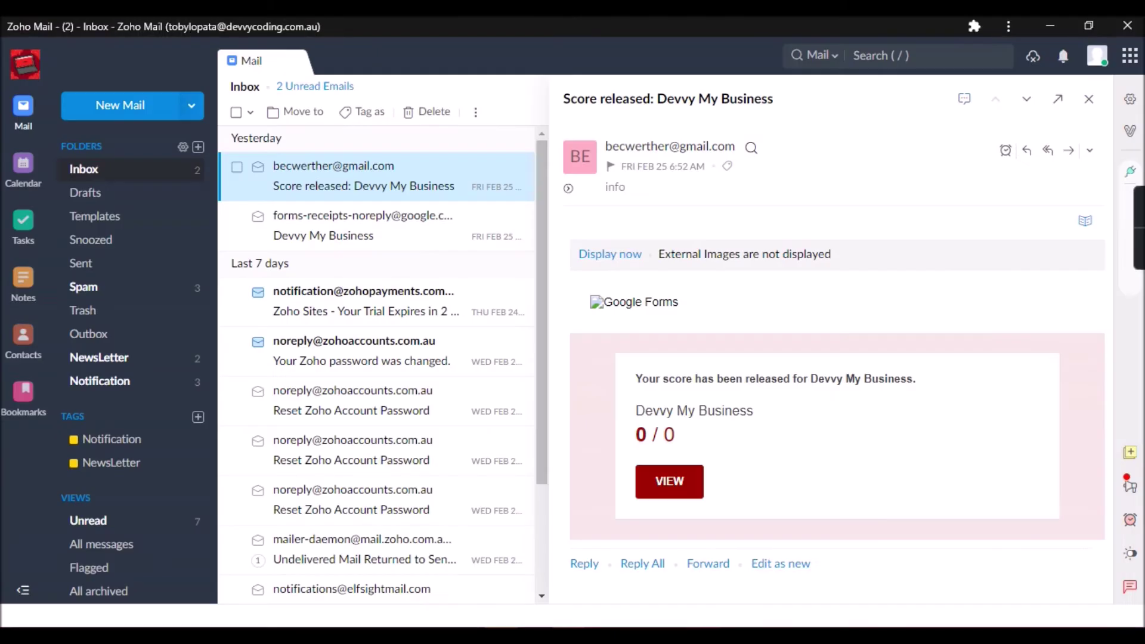
pyautogui.click(83, 288)
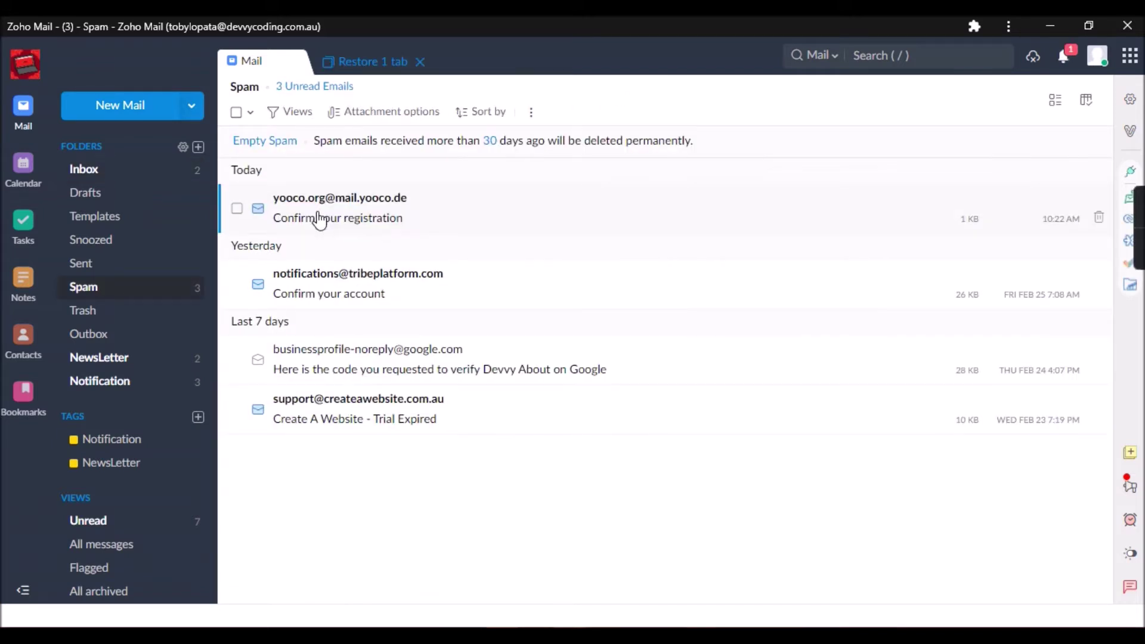
pyautogui.click(251, 208)
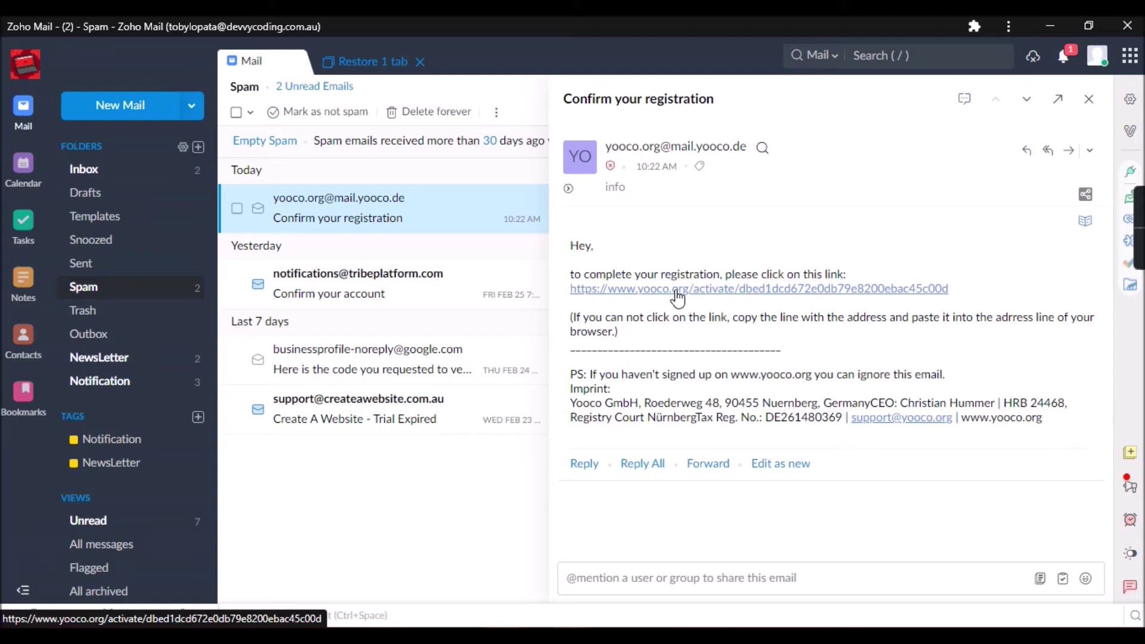
pyautogui.click(660, 291)
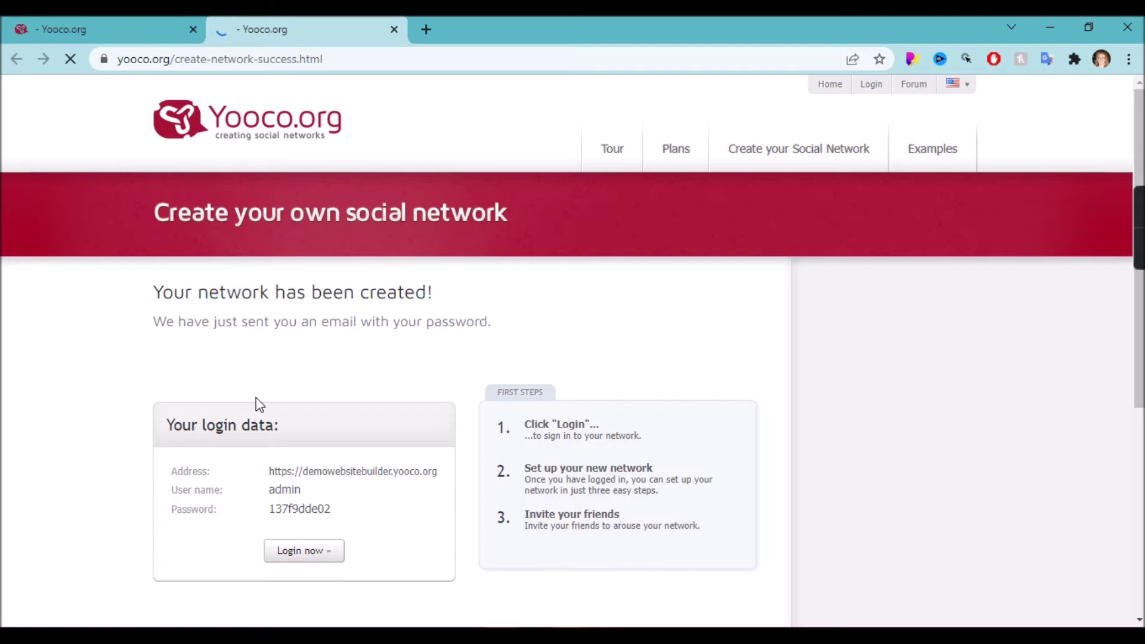
# Select the new network's login data, then log in to the network
pyautogui.moveTo(278, 472); pyautogui.dragTo(391, 483)
pyautogui.click(394, 486)
pyautogui.click(289, 553)
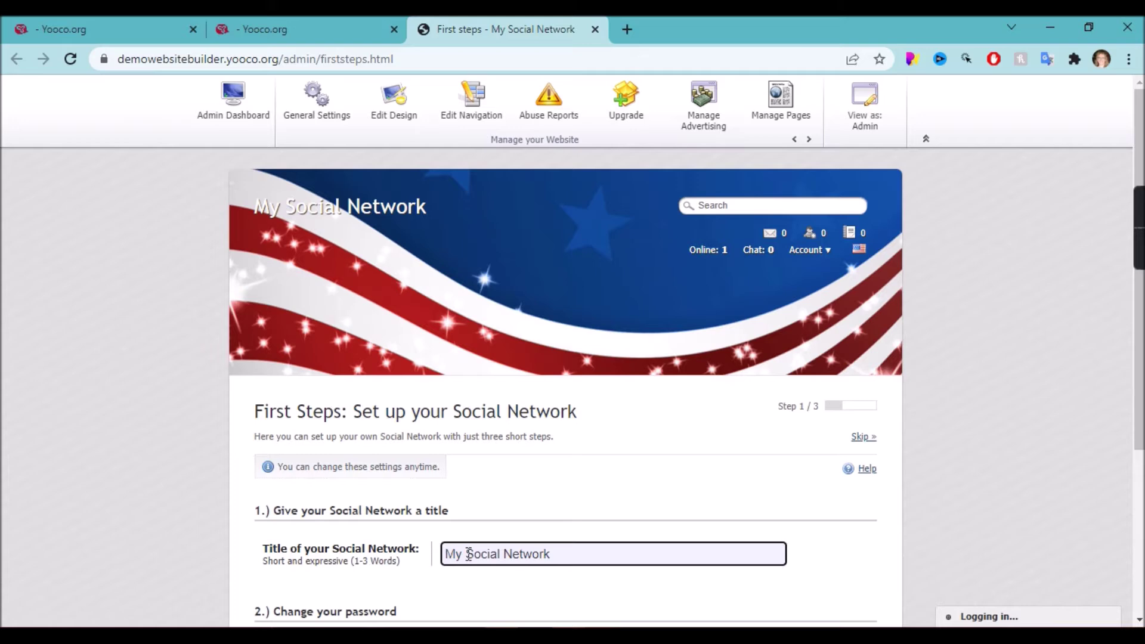
pyautogui.scroll(-1, 467, 553)
pyautogui.scroll(-1, 467, 553)
pyautogui.scroll(-1, 468, 555)
pyautogui.scroll(-1, 467, 554)
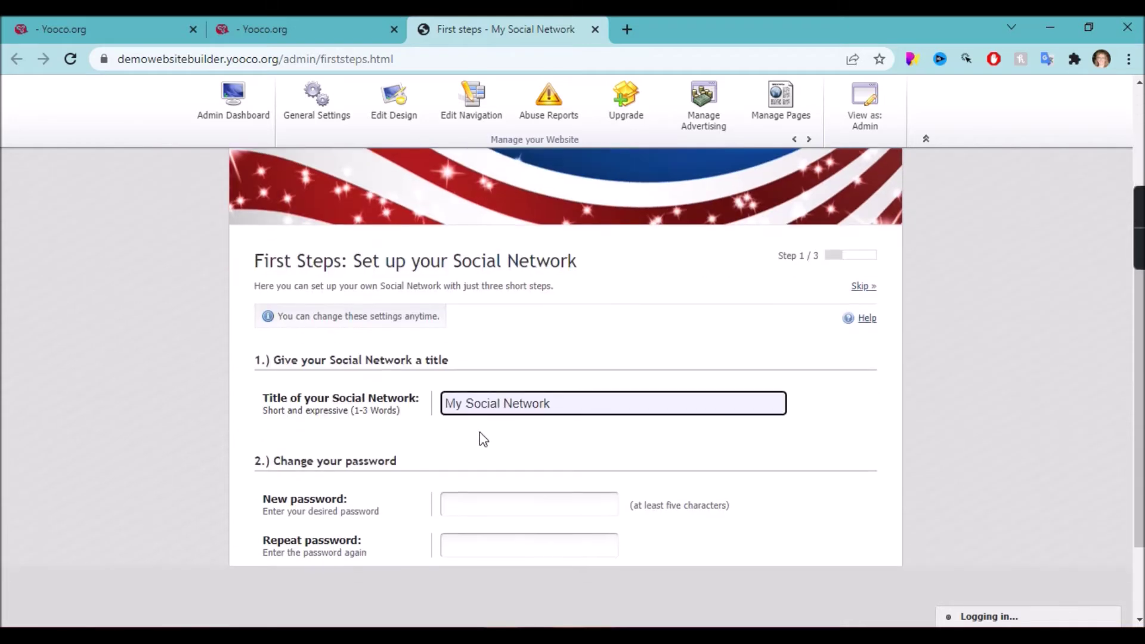
pyautogui.scroll(-1, 480, 432)
# Enter and confirm a new admin password, then submit the title step
pyautogui.click(470, 452)
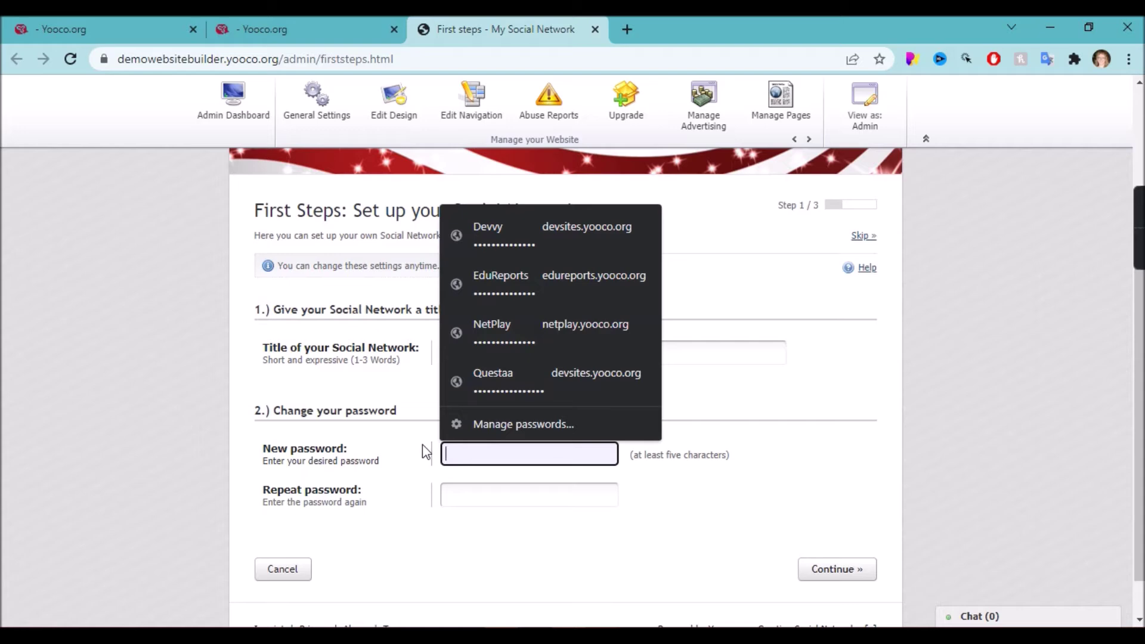
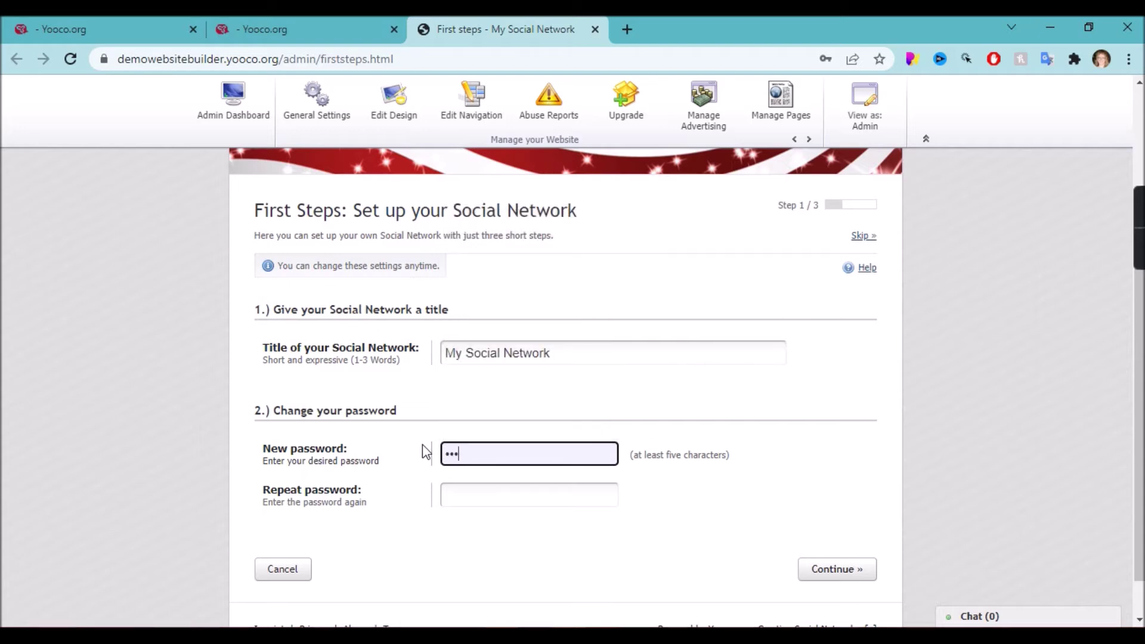
pyautogui.click(449, 492)
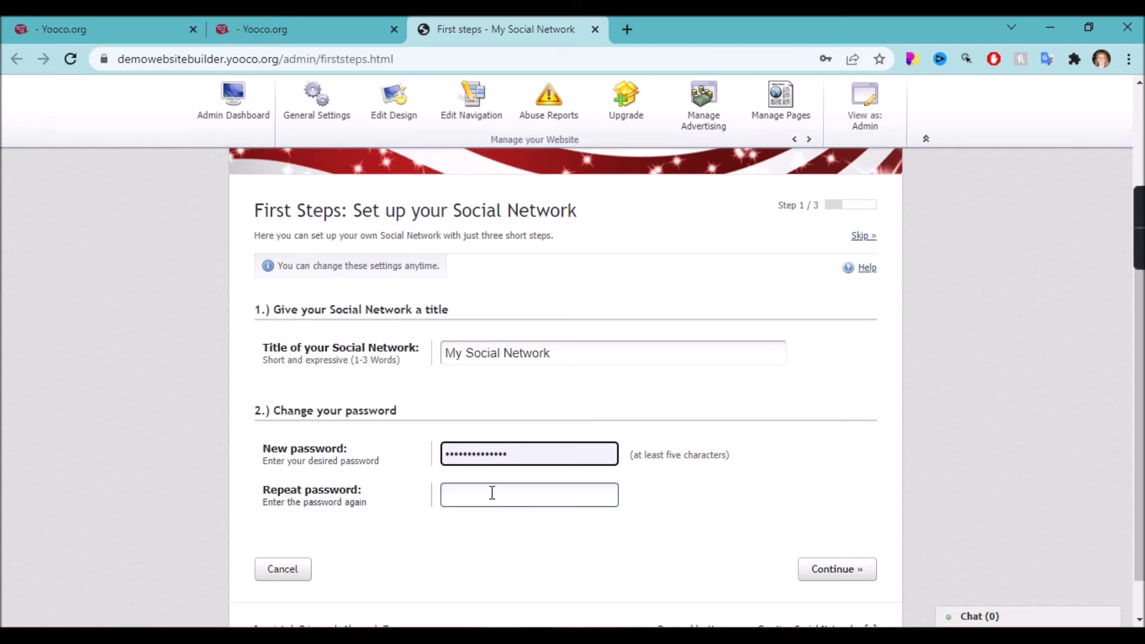
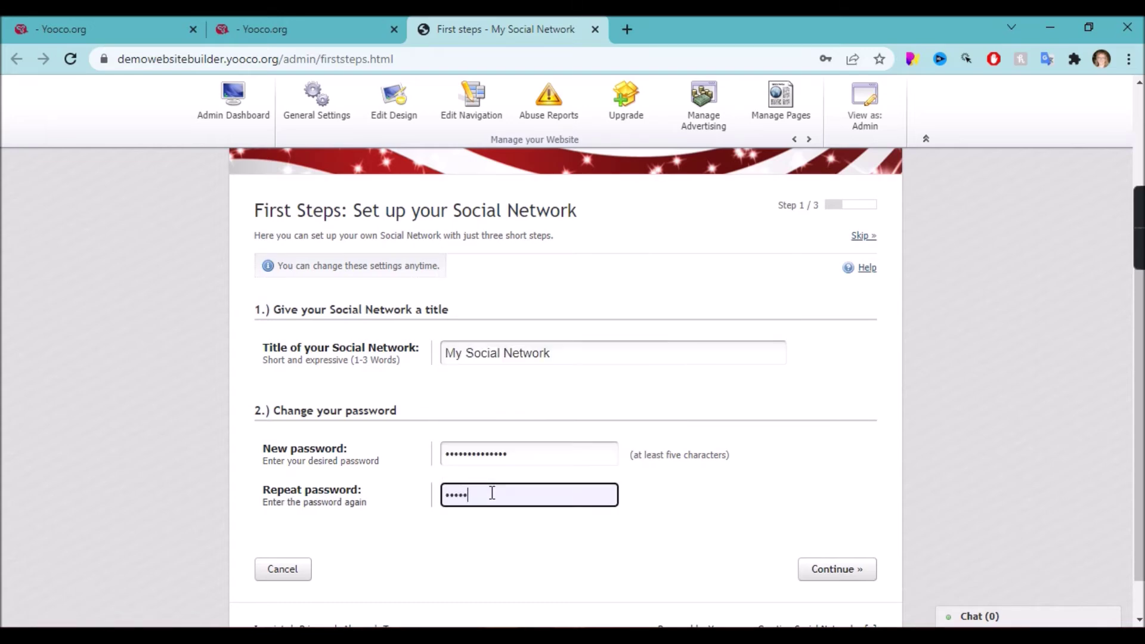
pyautogui.click(818, 575)
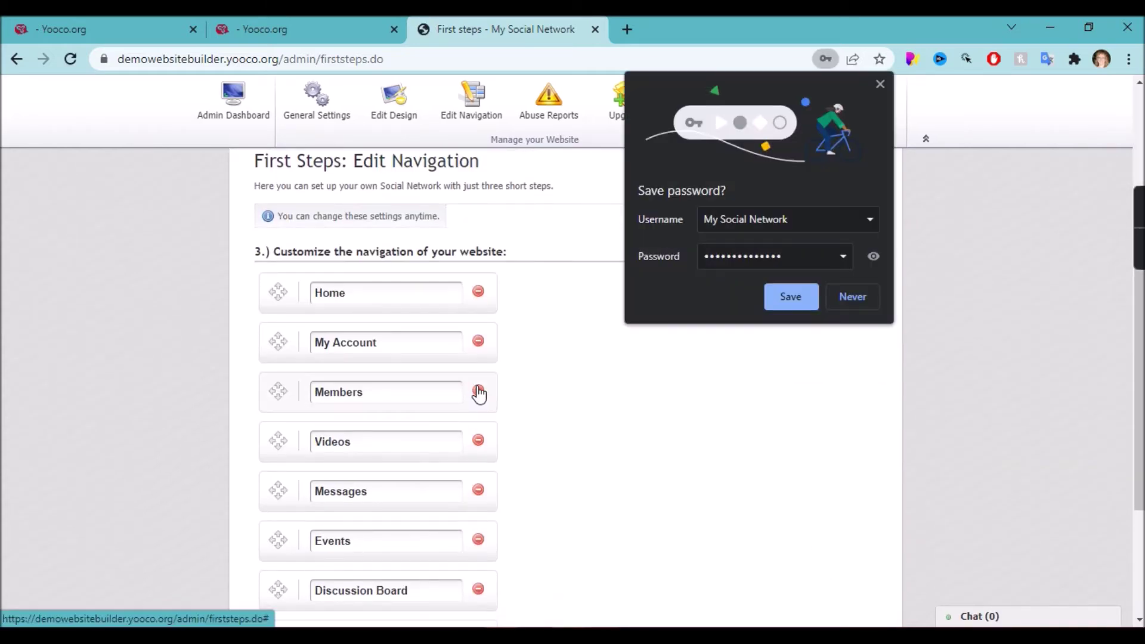
# Remove Members, Videos, Messages, Events, Discussion Board and Chat from the navigation
pyautogui.click(479, 393)
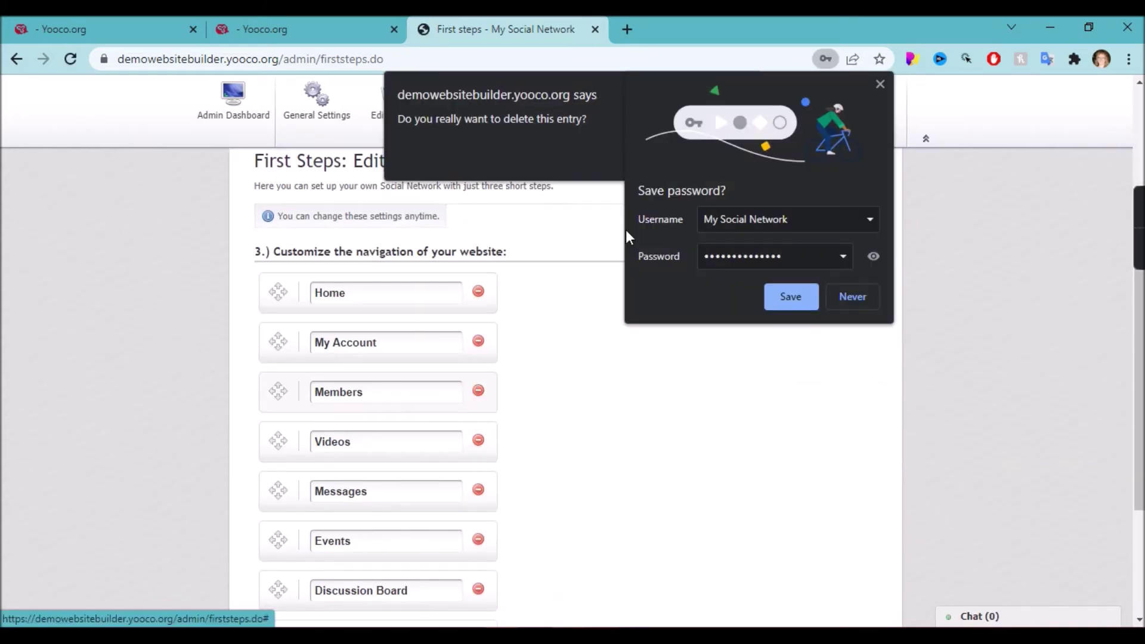
pyautogui.click(795, 299)
pyautogui.click(479, 391)
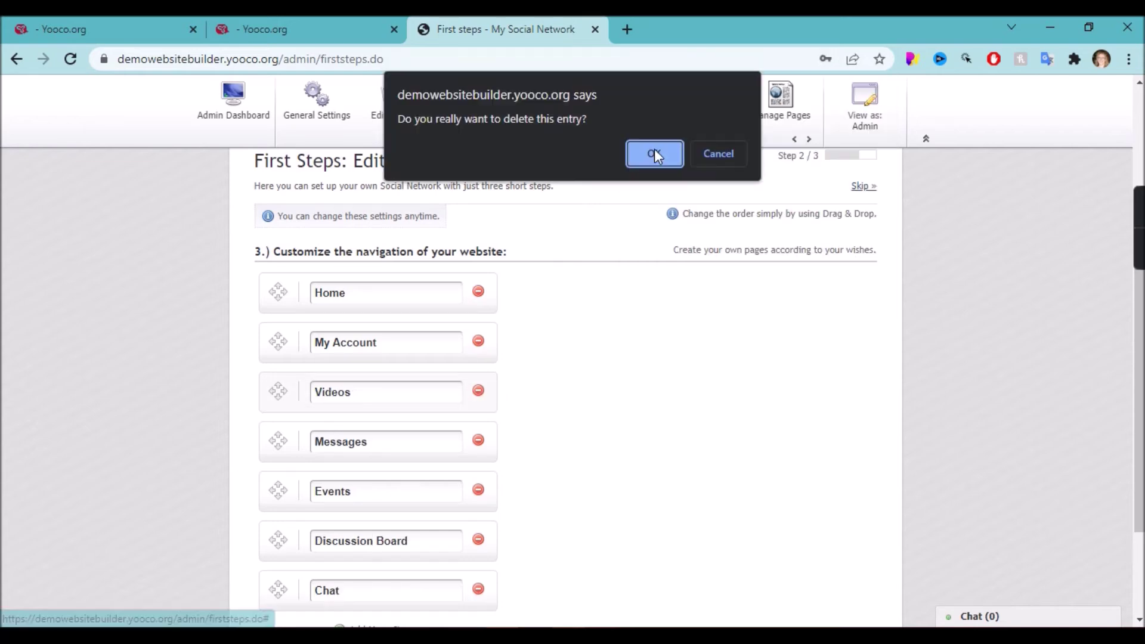
pyautogui.click(654, 154)
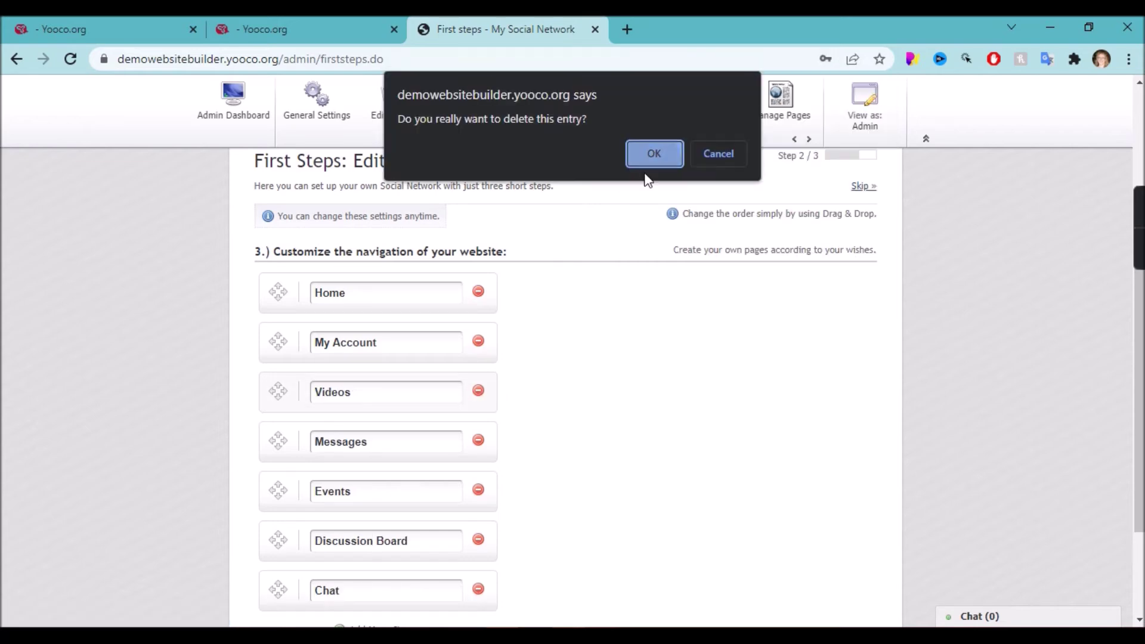
pyautogui.click(478, 392)
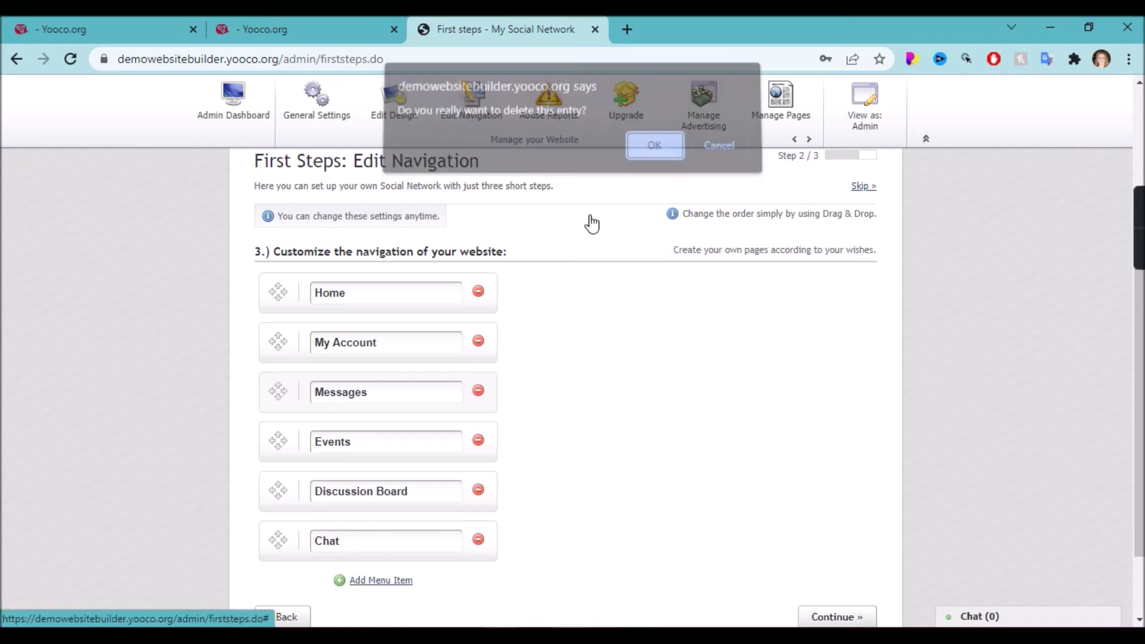
pyautogui.click(654, 154)
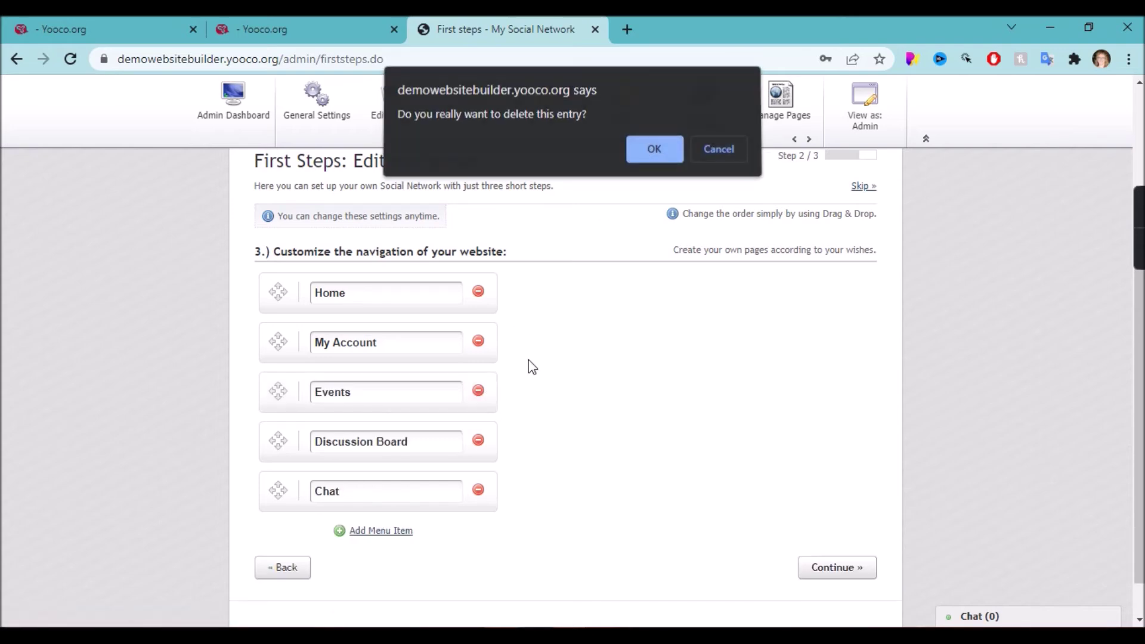
pyautogui.click(479, 391)
pyautogui.click(648, 155)
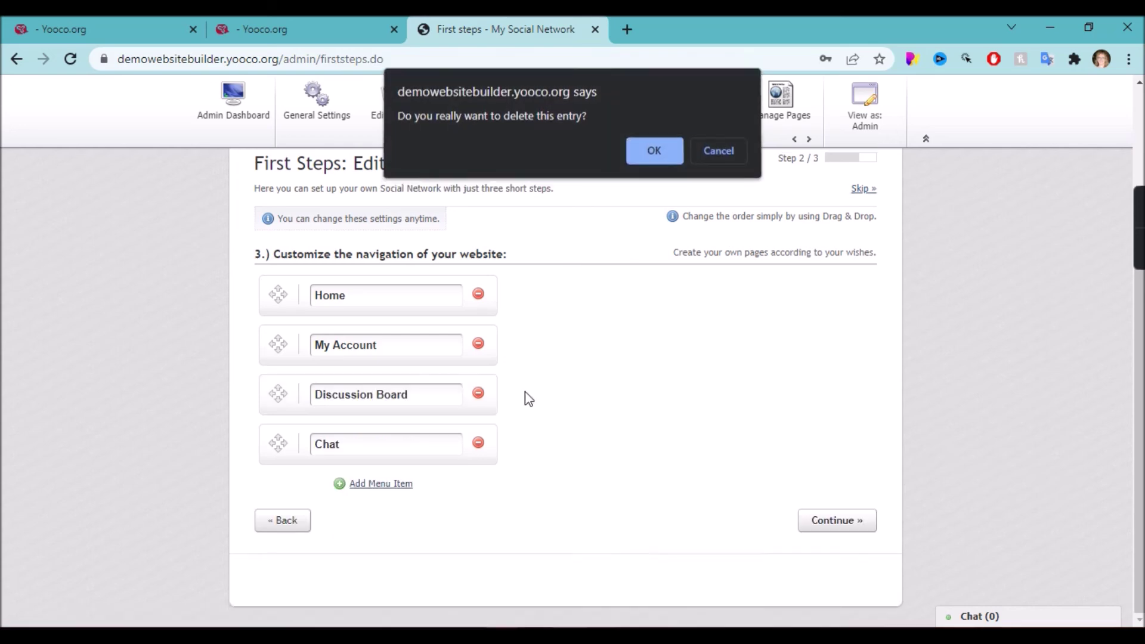
pyautogui.click(478, 394)
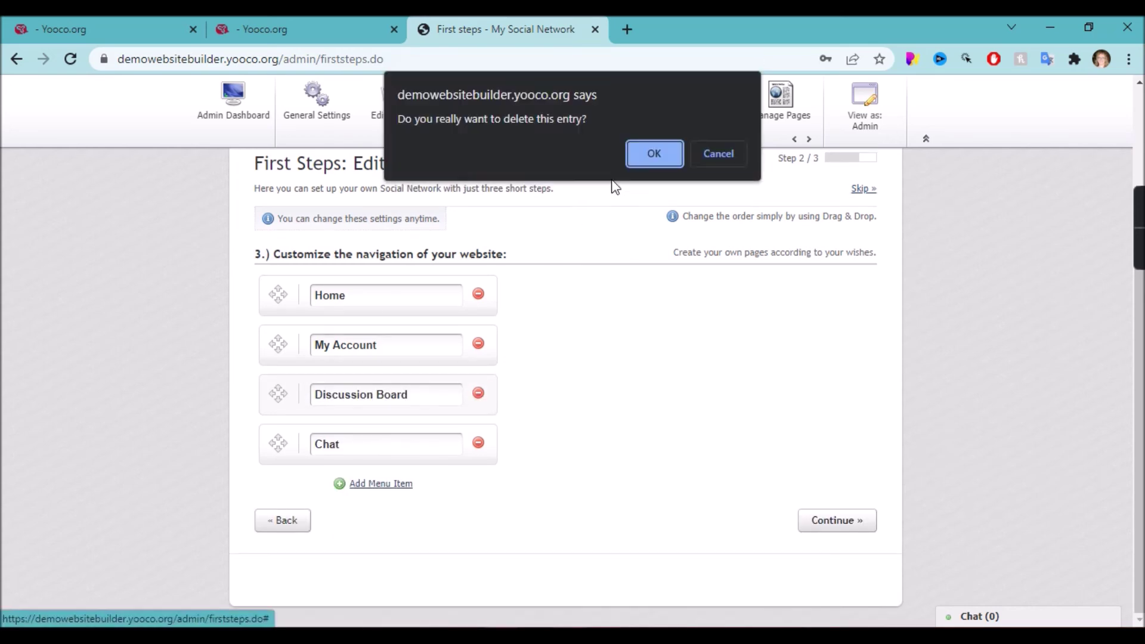
pyautogui.click(647, 156)
pyautogui.click(478, 443)
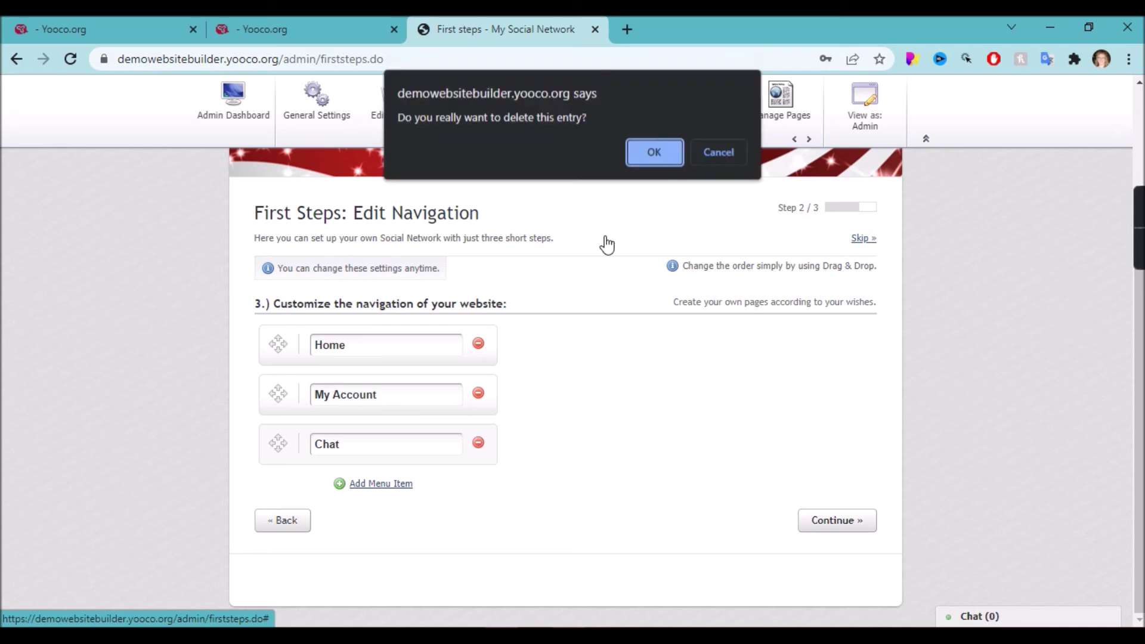
pyautogui.click(655, 159)
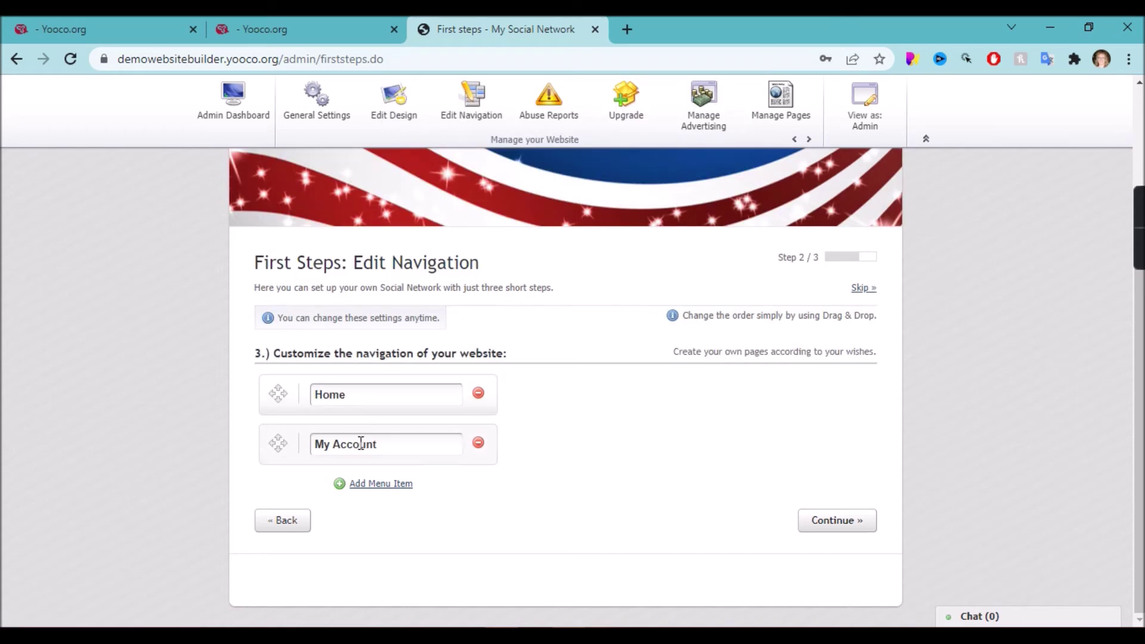
# Add a Sites navigation item linked to the Sites page and continue
pyautogui.click(375, 486)
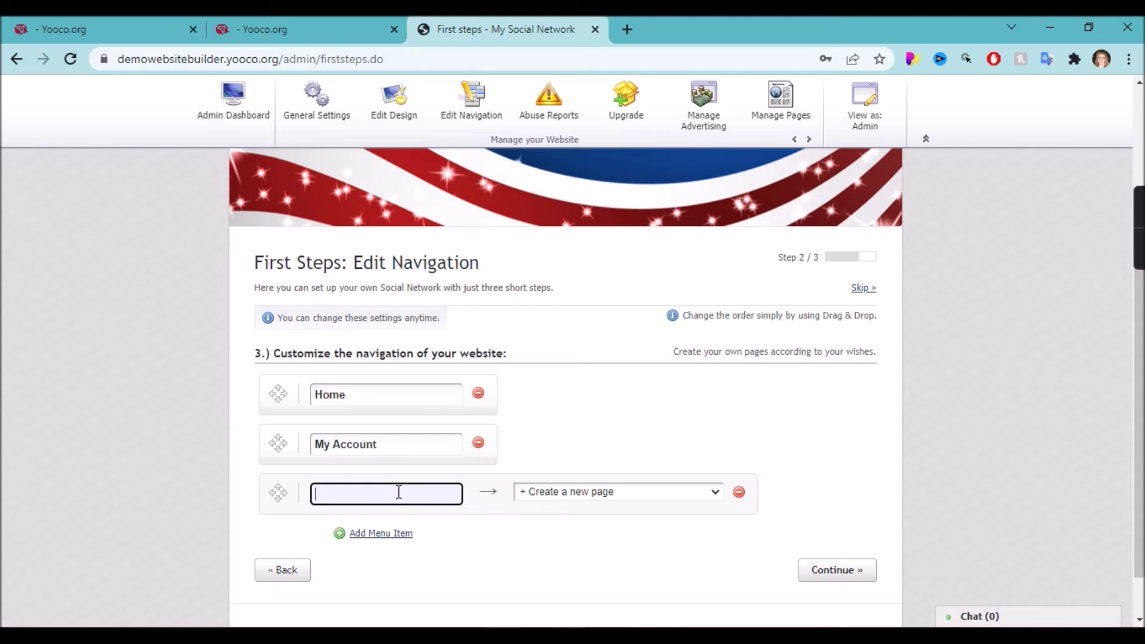
pyautogui.write('Sites')
pyautogui.click(614, 494)
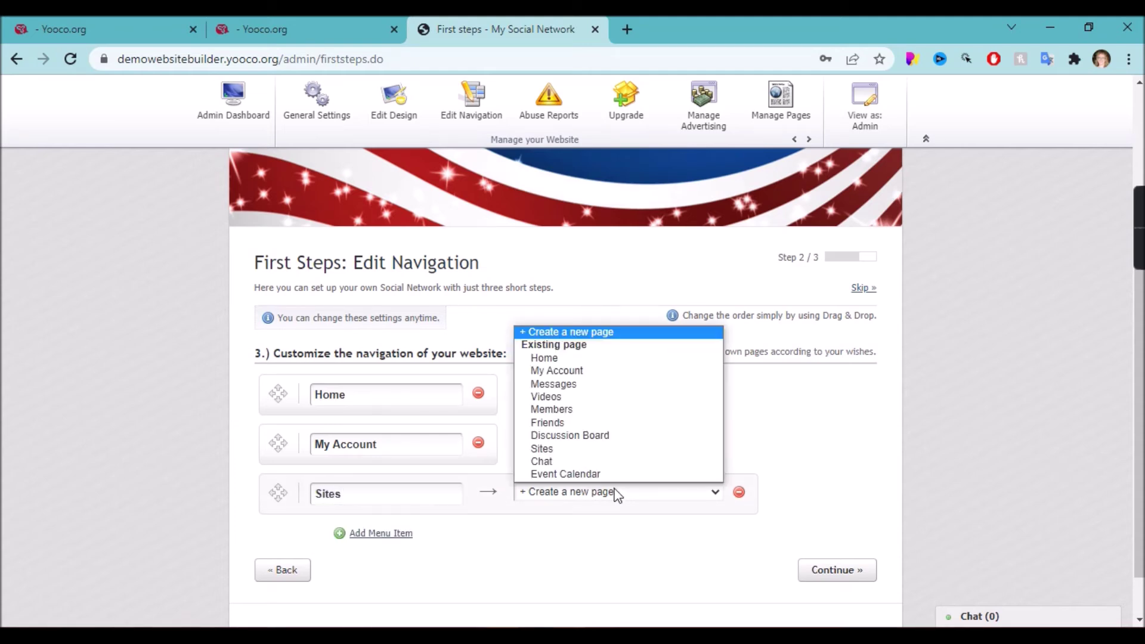
pyautogui.click(543, 452)
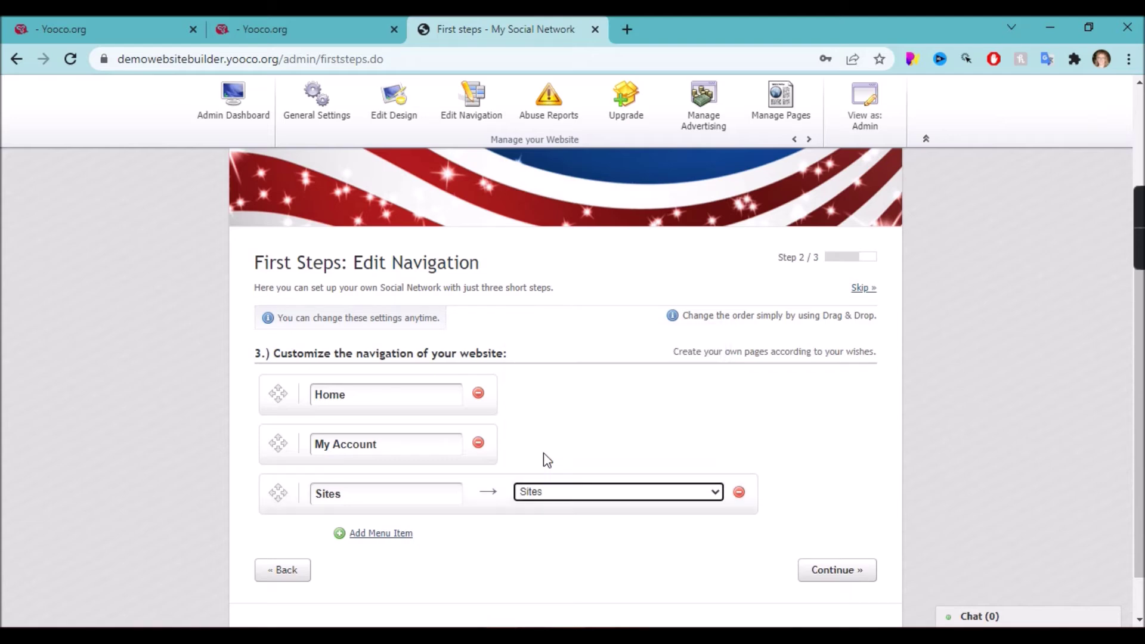
pyautogui.click(819, 573)
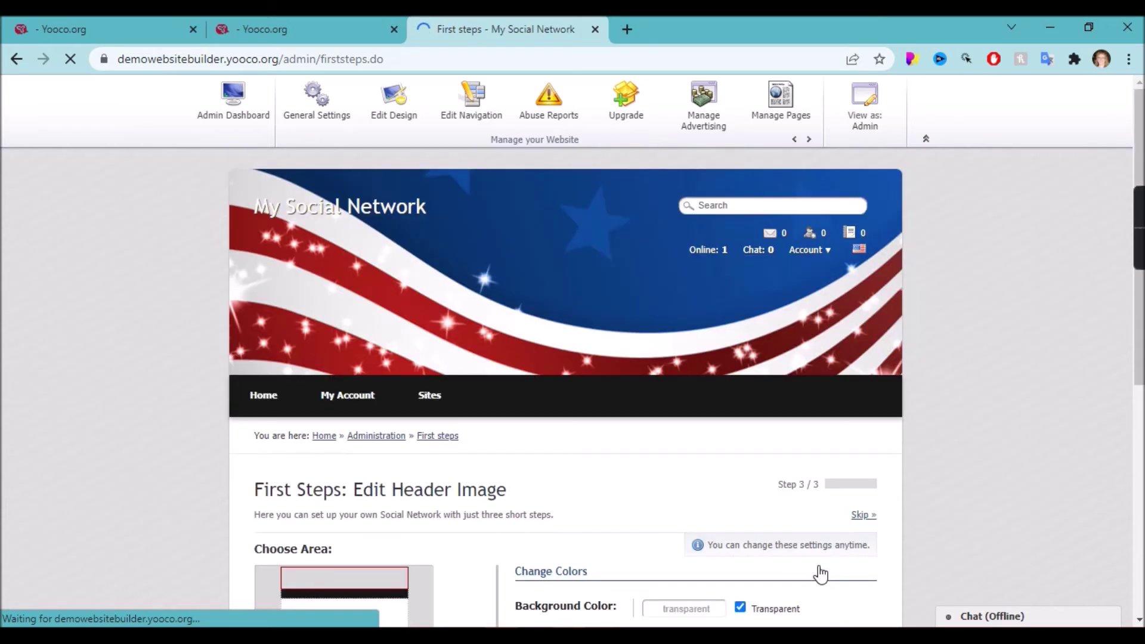
pyautogui.scroll(-3, 821, 573)
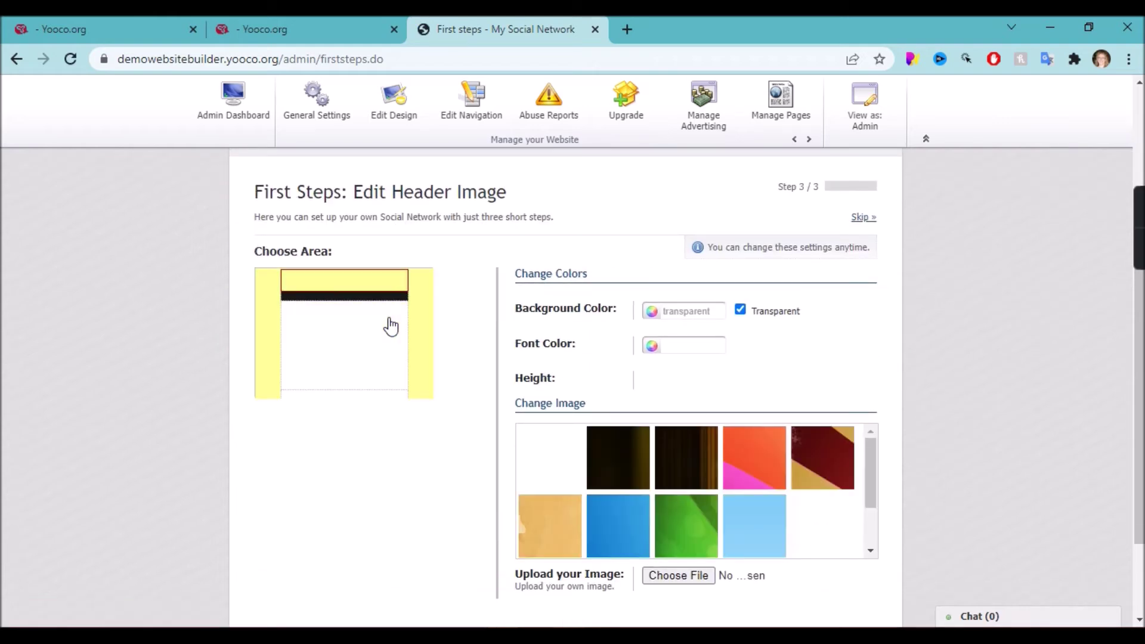
pyautogui.scroll(-1, 487, 510)
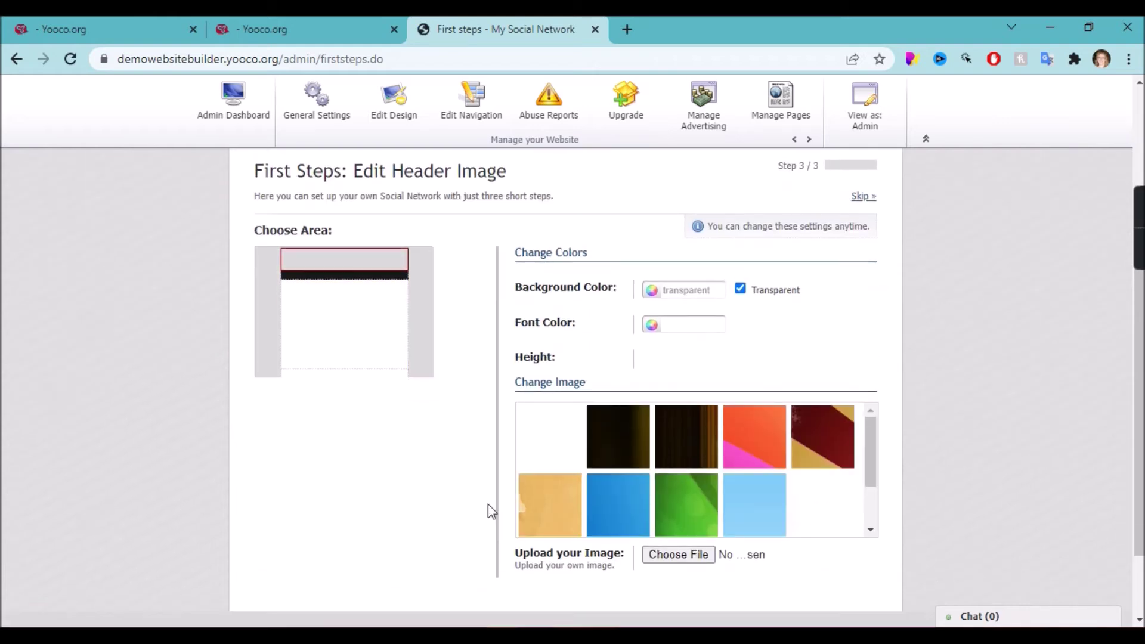
pyautogui.scroll(-2, 487, 510)
# Continue past the Edit Header Image step without changes
pyautogui.click(835, 523)
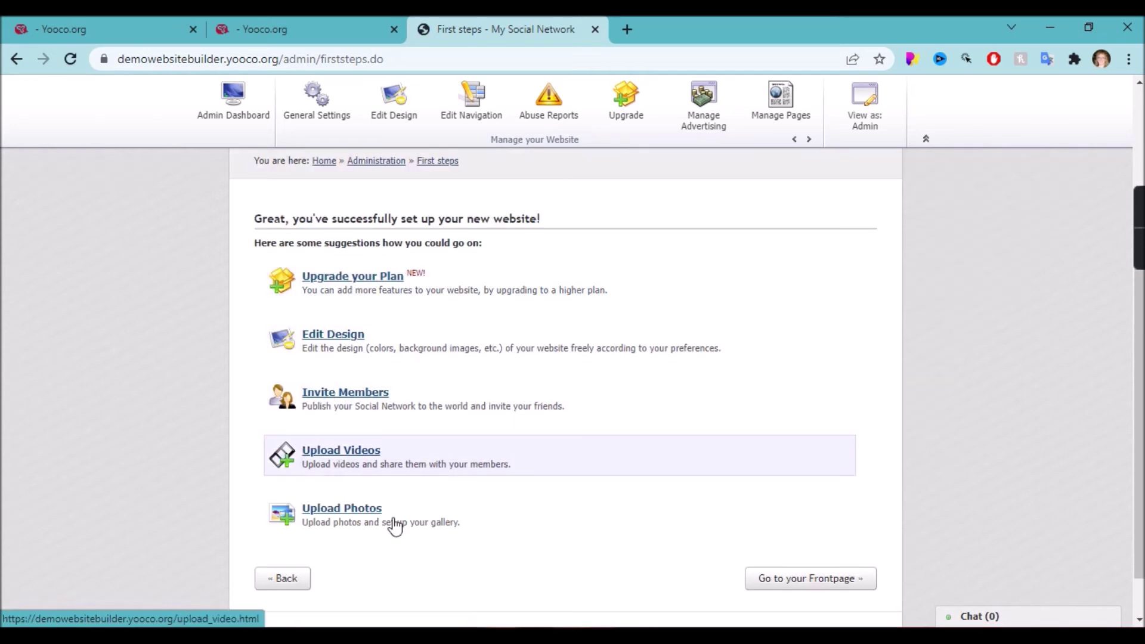
# Open the new network's front page from the success page
pyautogui.click(798, 582)
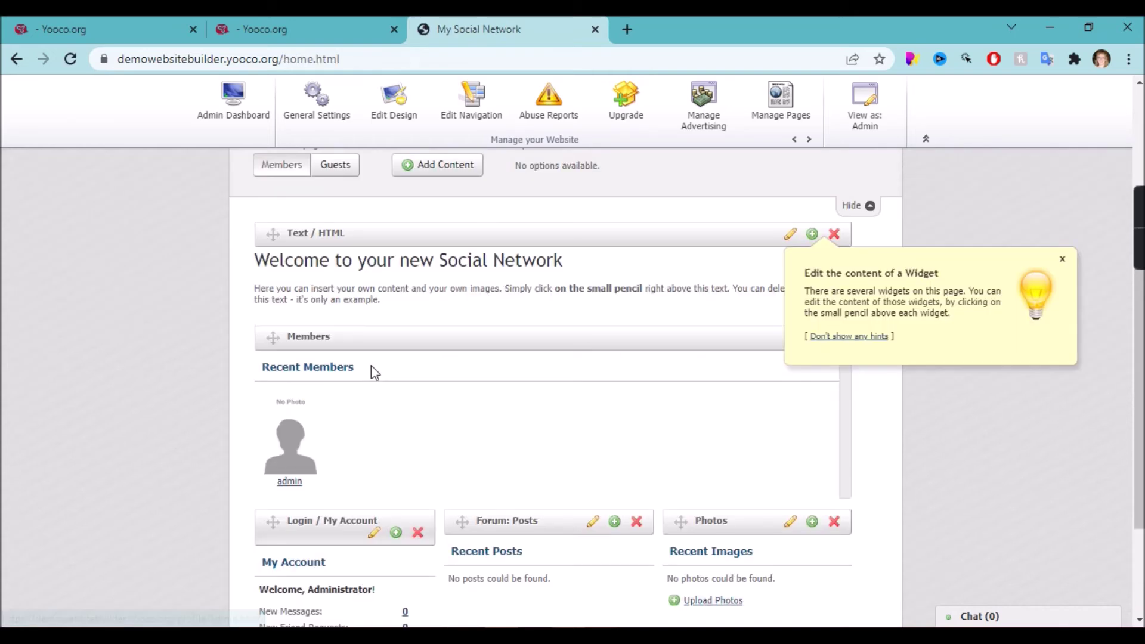
# Delete the Members and welcome Text / HTML widgets from the homepage
pyautogui.click(849, 335)
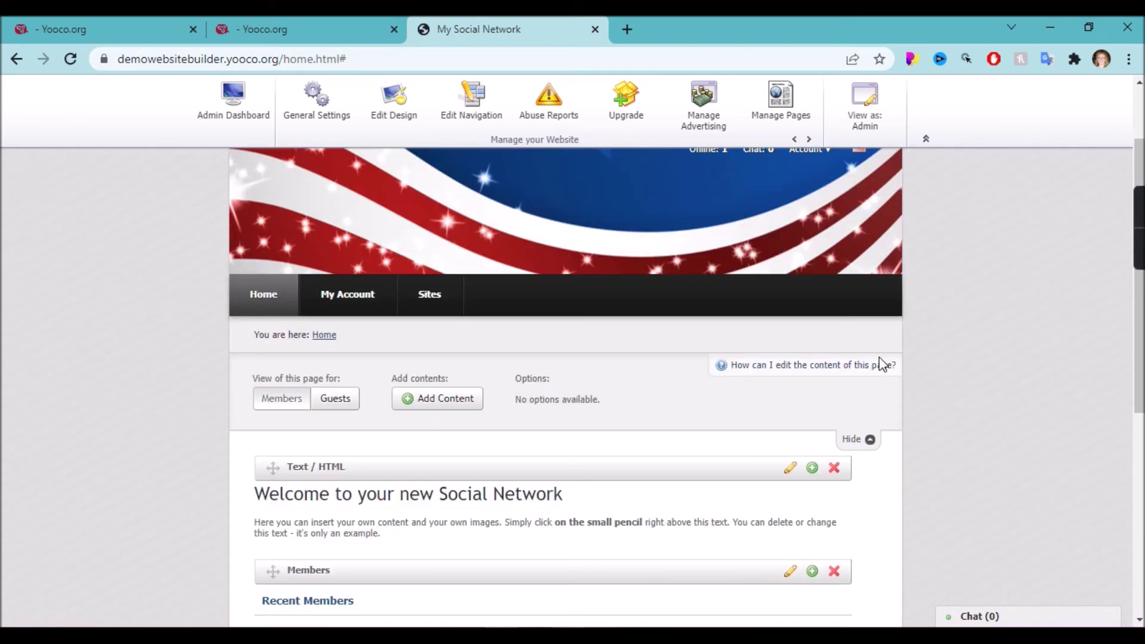
pyautogui.scroll(-2, 531, 338)
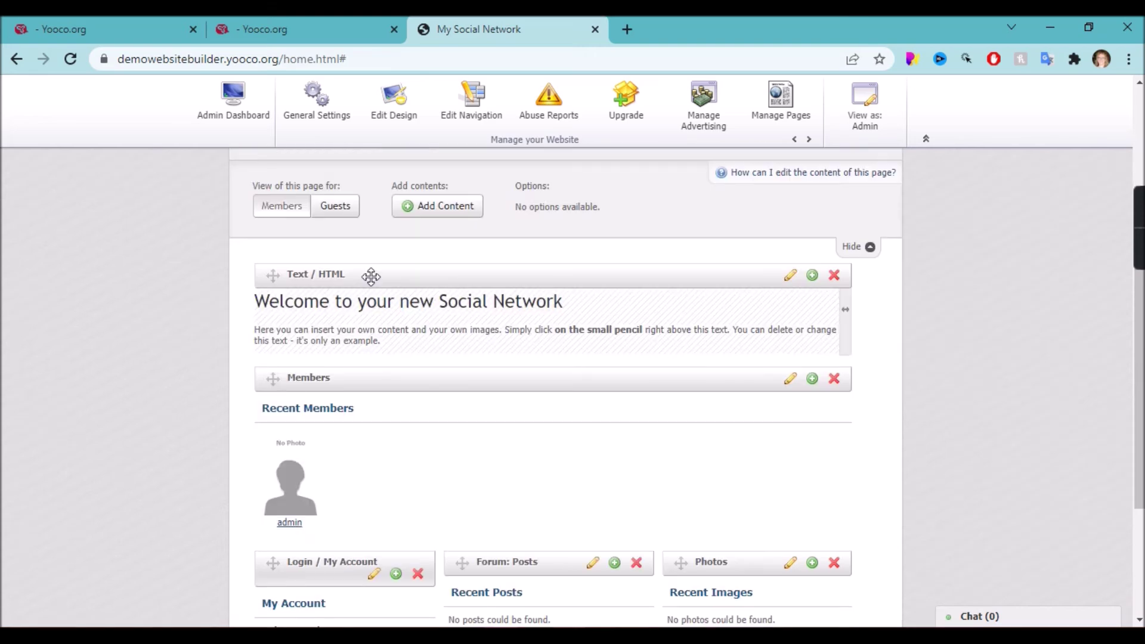
pyautogui.click(834, 380)
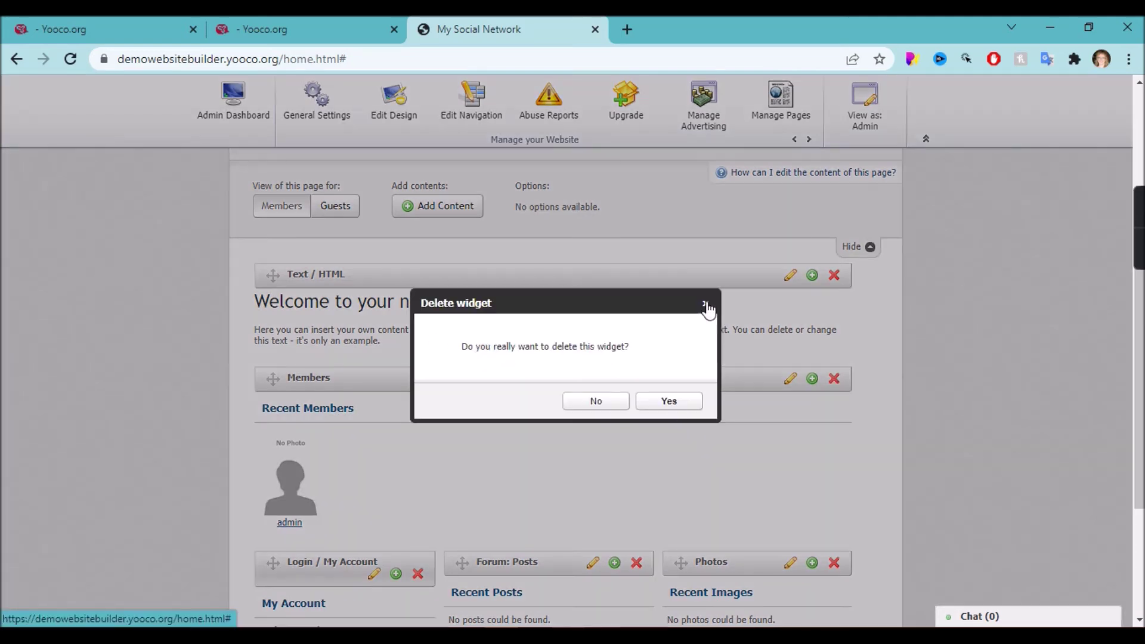
pyautogui.click(673, 405)
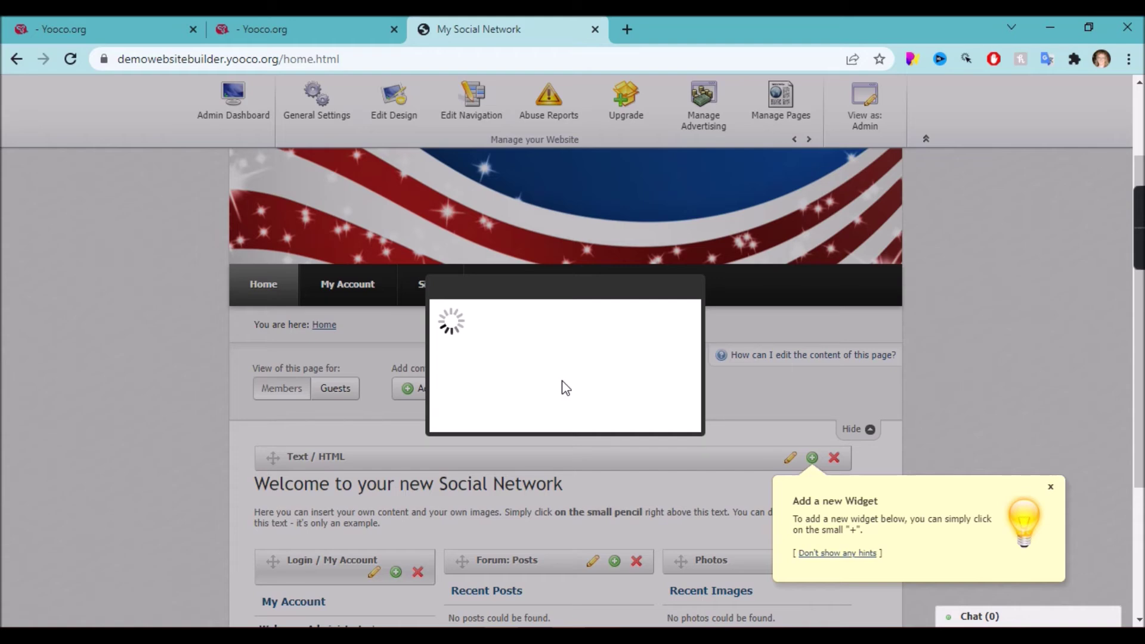
pyautogui.click(674, 403)
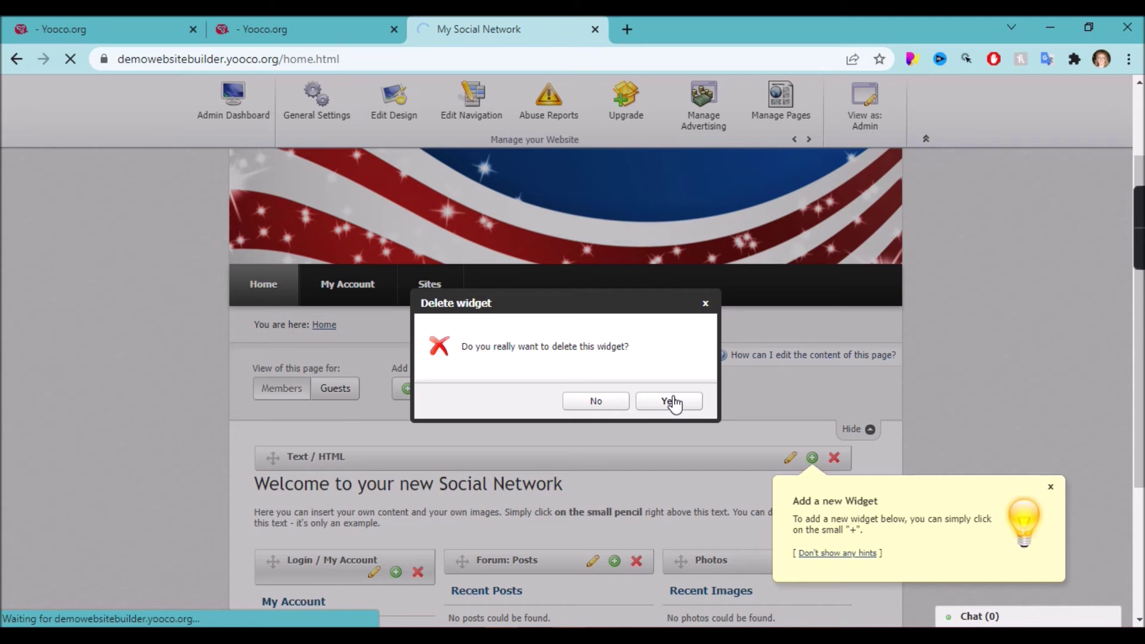
pyautogui.click(672, 402)
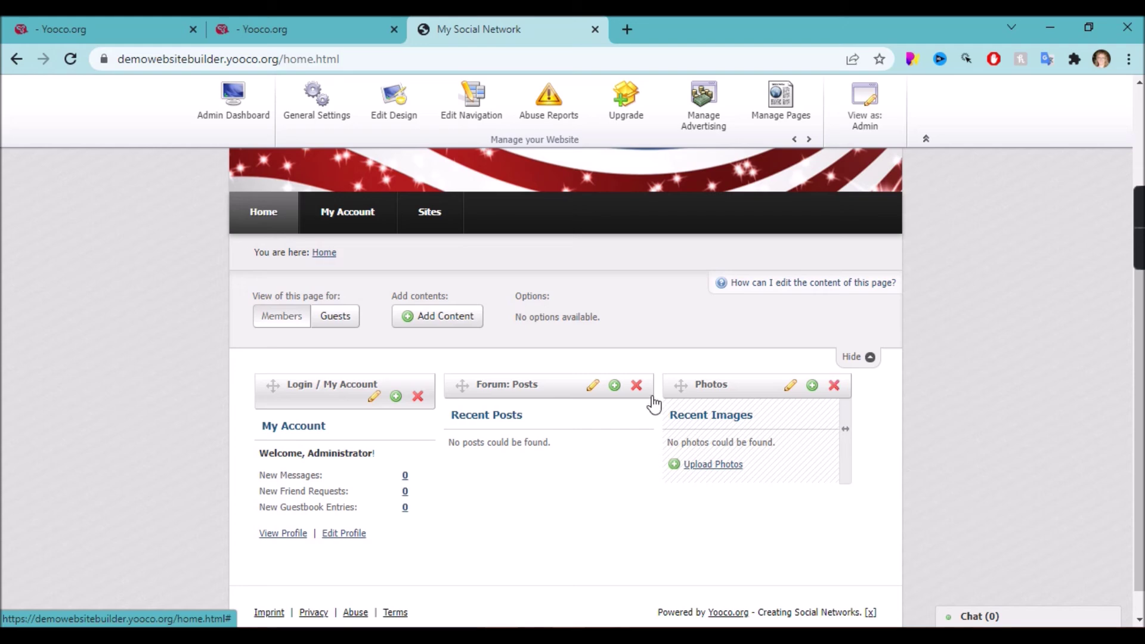
# Delete the Photos and Forum: Posts widgets, confirming each deletion
pyautogui.click(791, 501)
pyautogui.scroll(-2, 790, 492)
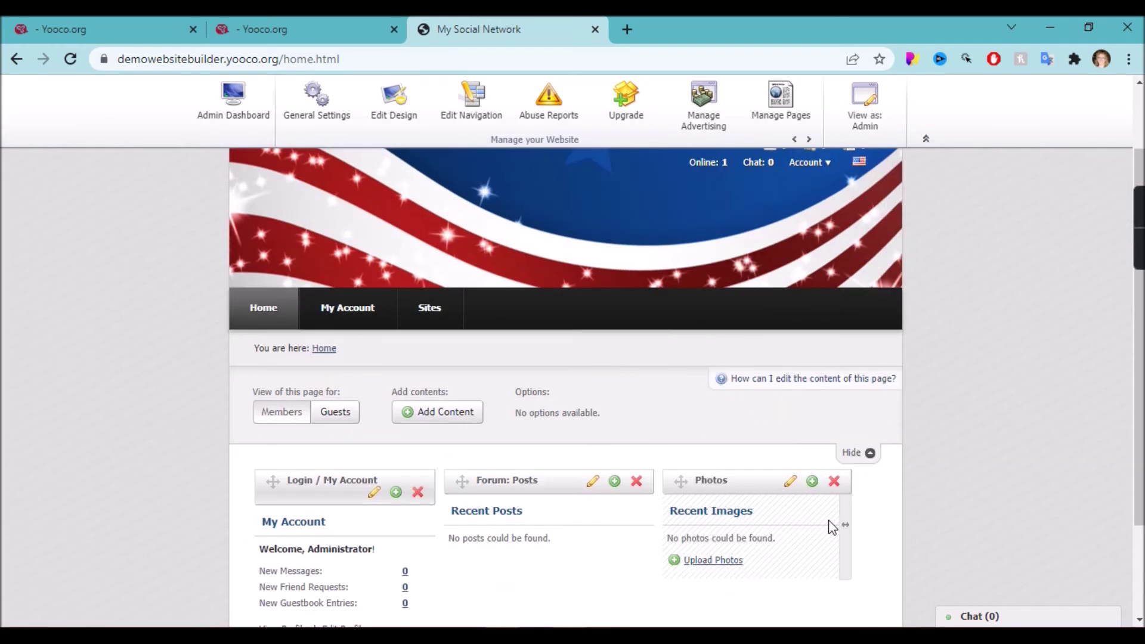
pyautogui.click(839, 474)
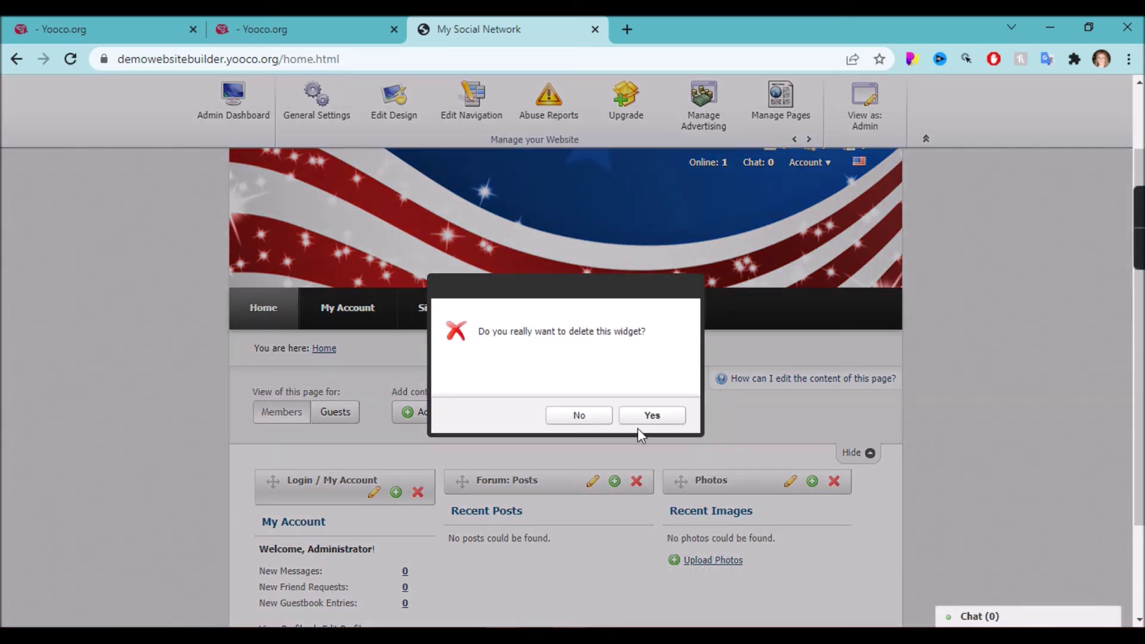
pyautogui.click(652, 415)
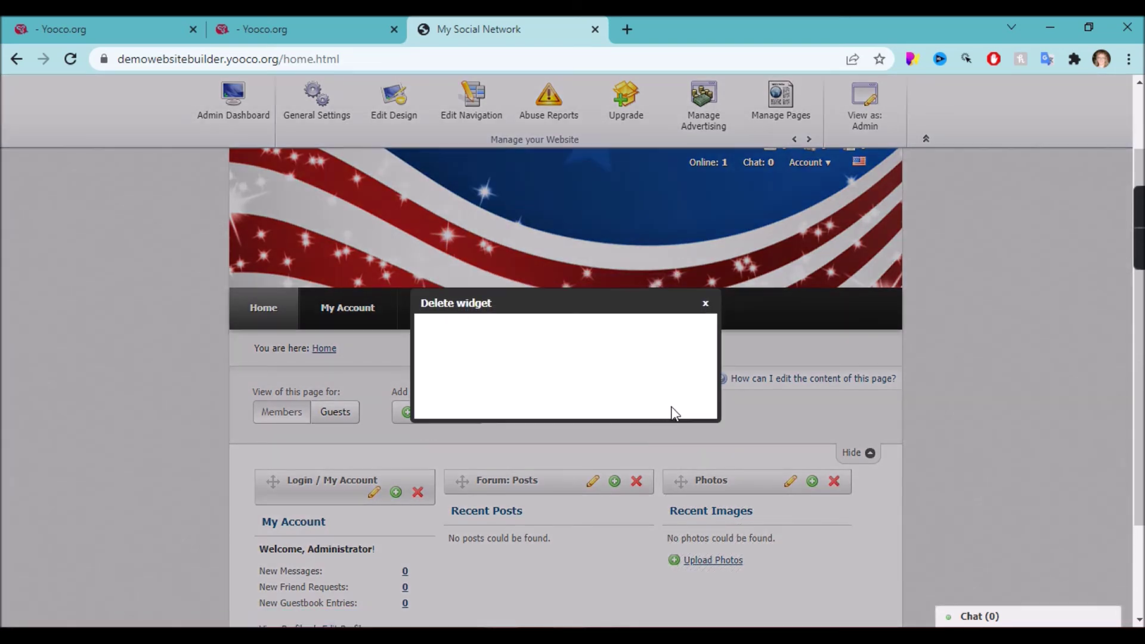
pyautogui.click(677, 408)
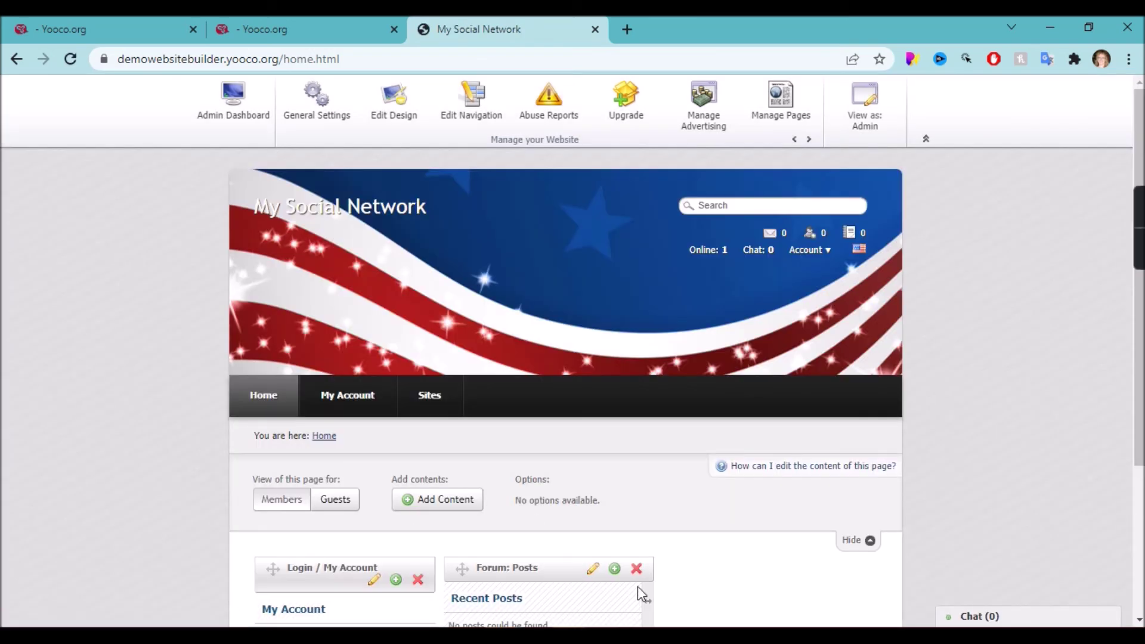
pyautogui.click(635, 570)
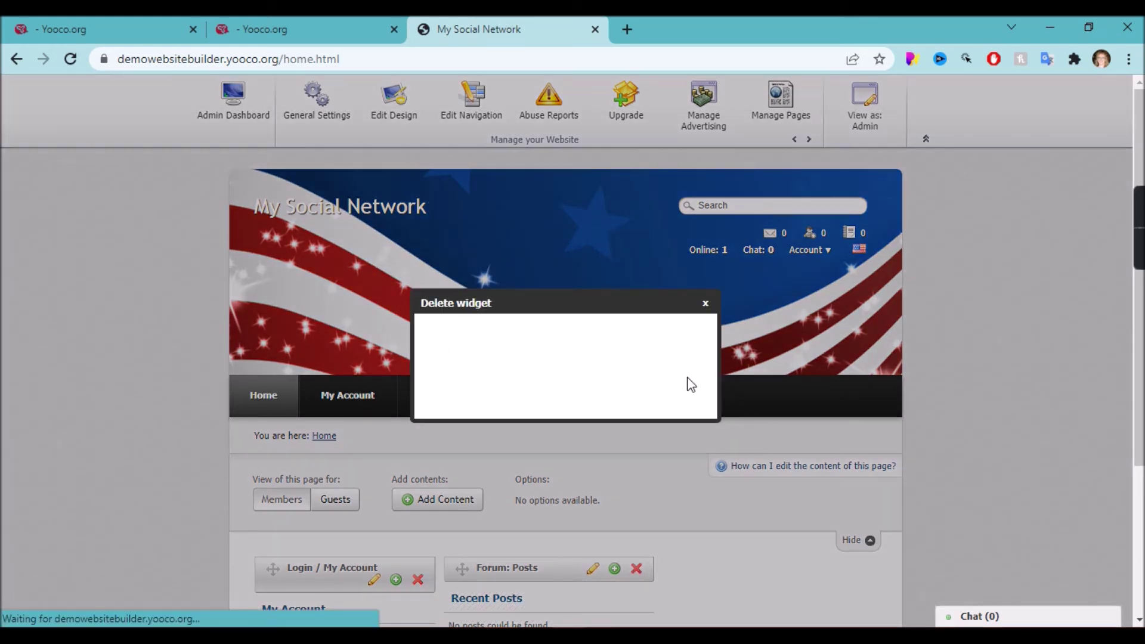
pyautogui.click(681, 404)
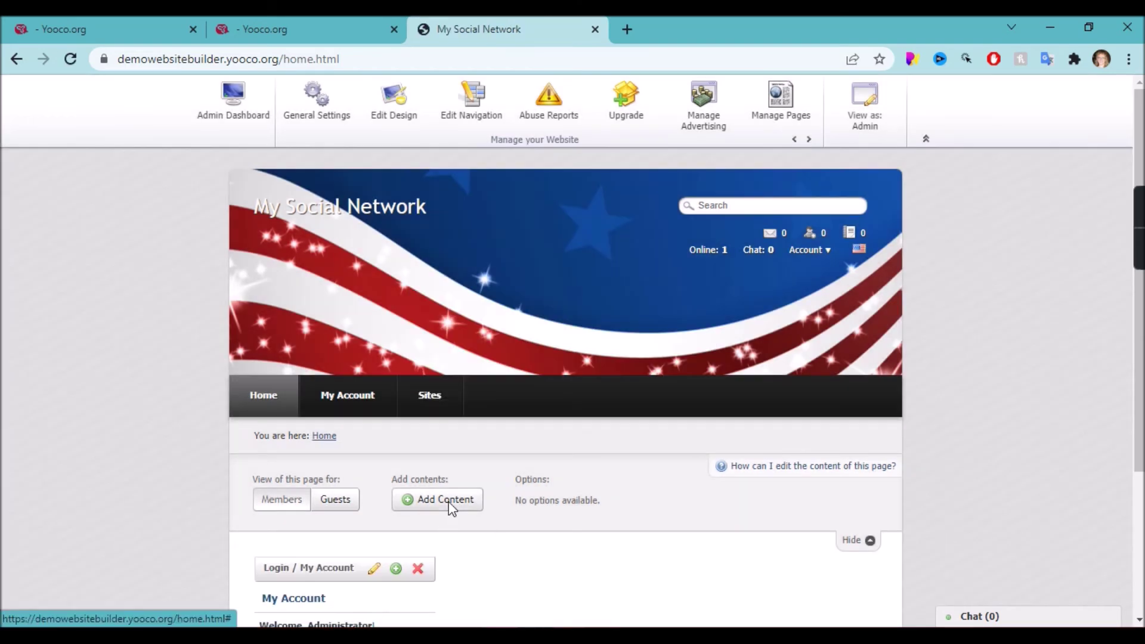
# Add a Sites widget via Add Content, place it beside Login / My Account and widen it
pyautogui.click(447, 501)
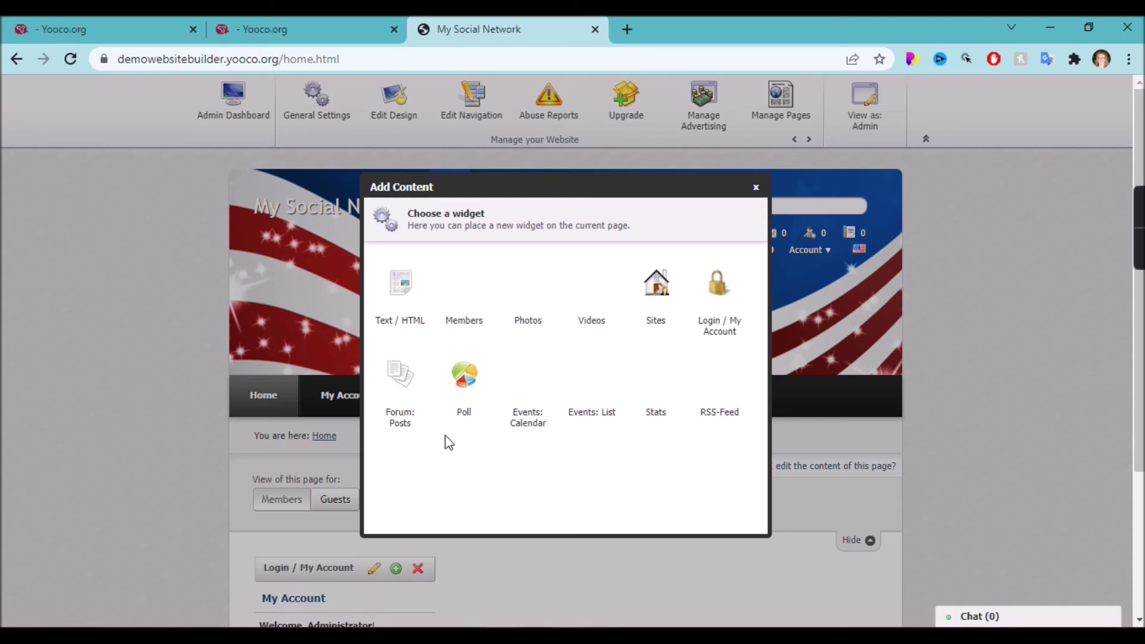
pyautogui.click(658, 297)
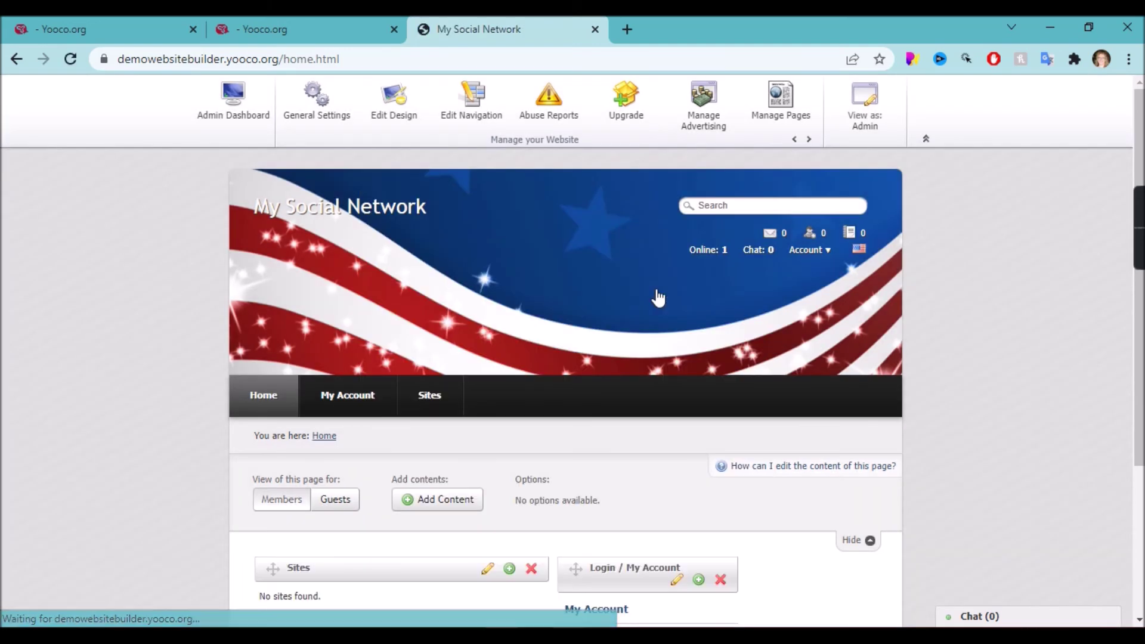
pyautogui.scroll(-2, 501, 390)
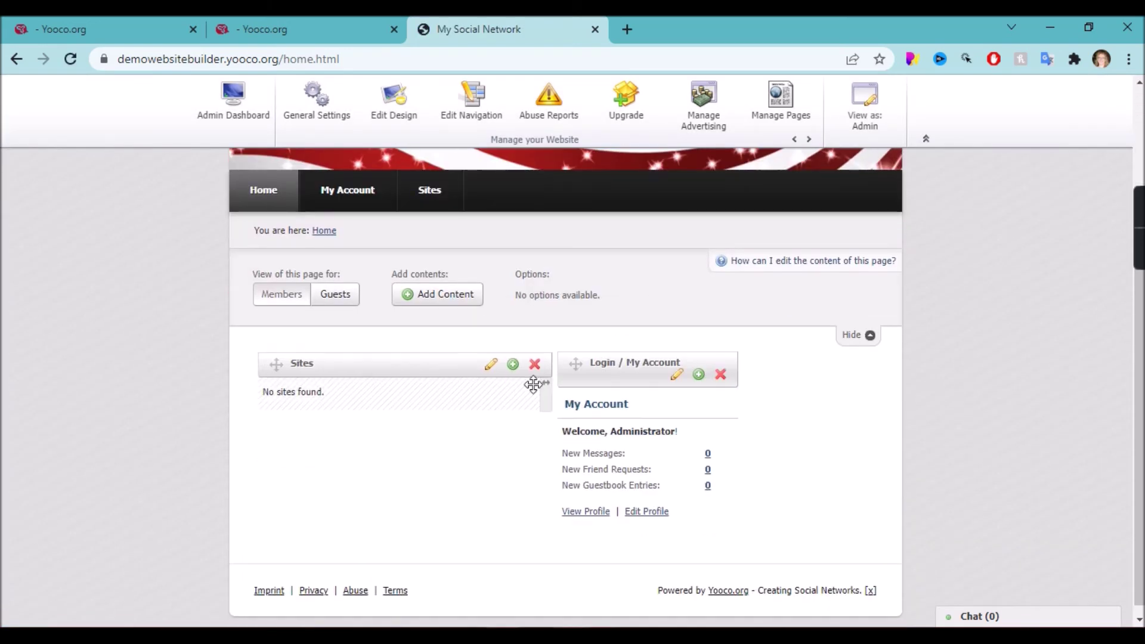
pyautogui.moveTo(534, 384); pyautogui.dragTo(727, 378)
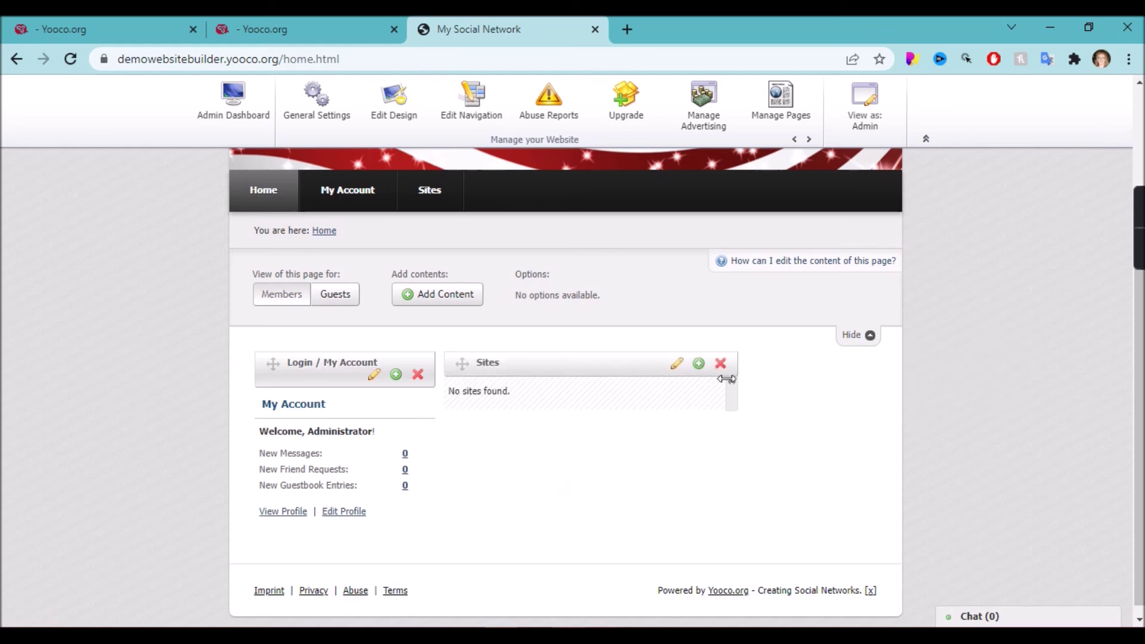
pyautogui.moveTo(730, 382); pyautogui.dragTo(855, 384)
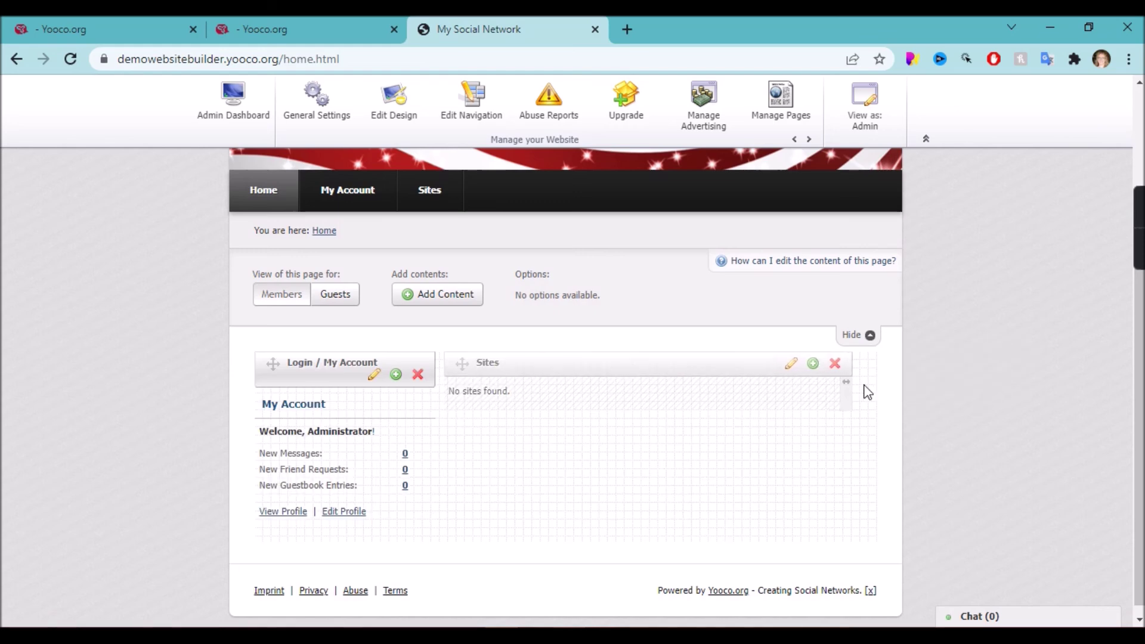
pyautogui.moveTo(552, 393)
pyautogui.mouseDown()
pyautogui.moveTo(859, 384)
pyautogui.moveTo(860, 372)
pyautogui.mouseUp()
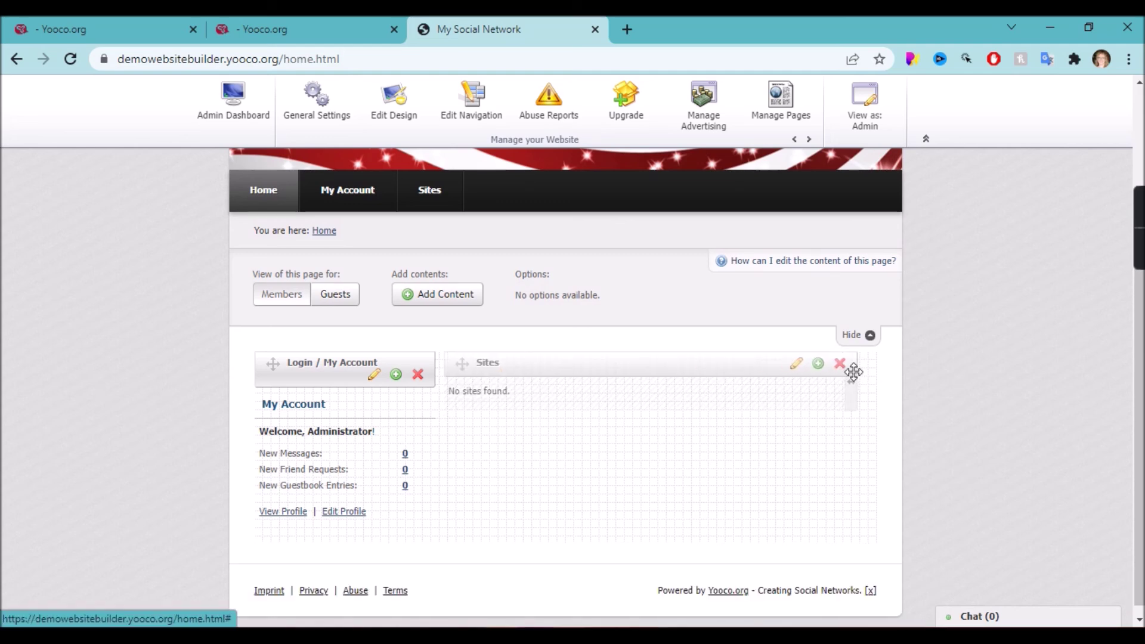
pyautogui.moveTo(860, 372); pyautogui.dragTo(869, 383)
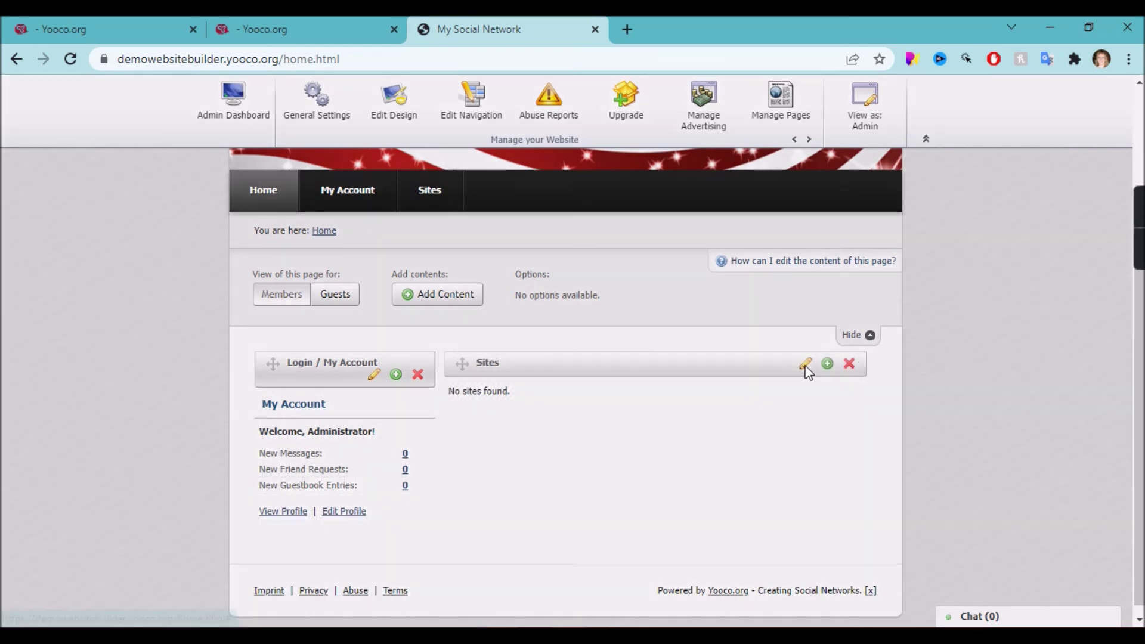
# Set the Sites widget to show 2 latest sites with at least 3 sub-pages, and save
pyautogui.click(805, 367)
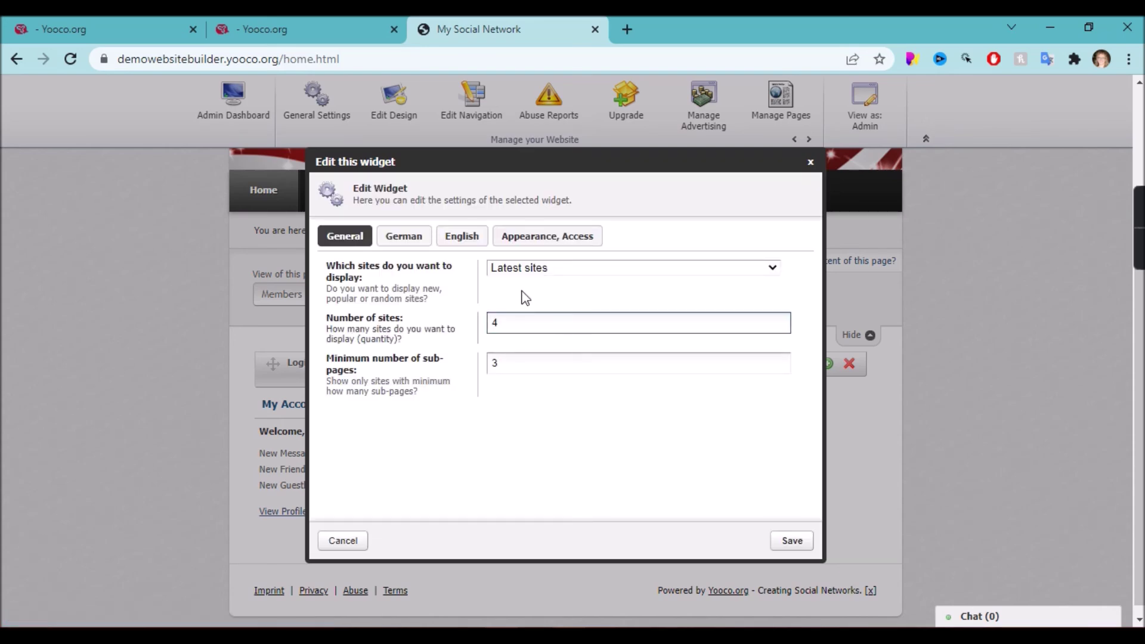
pyautogui.click(508, 322)
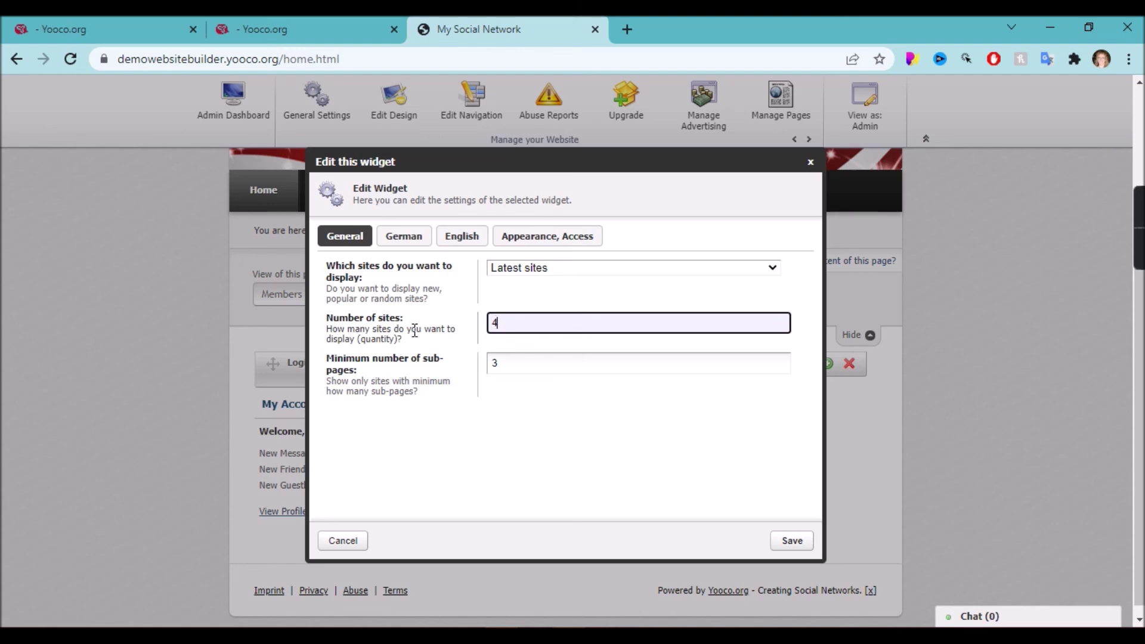
pyautogui.write('2')
pyautogui.click(495, 364)
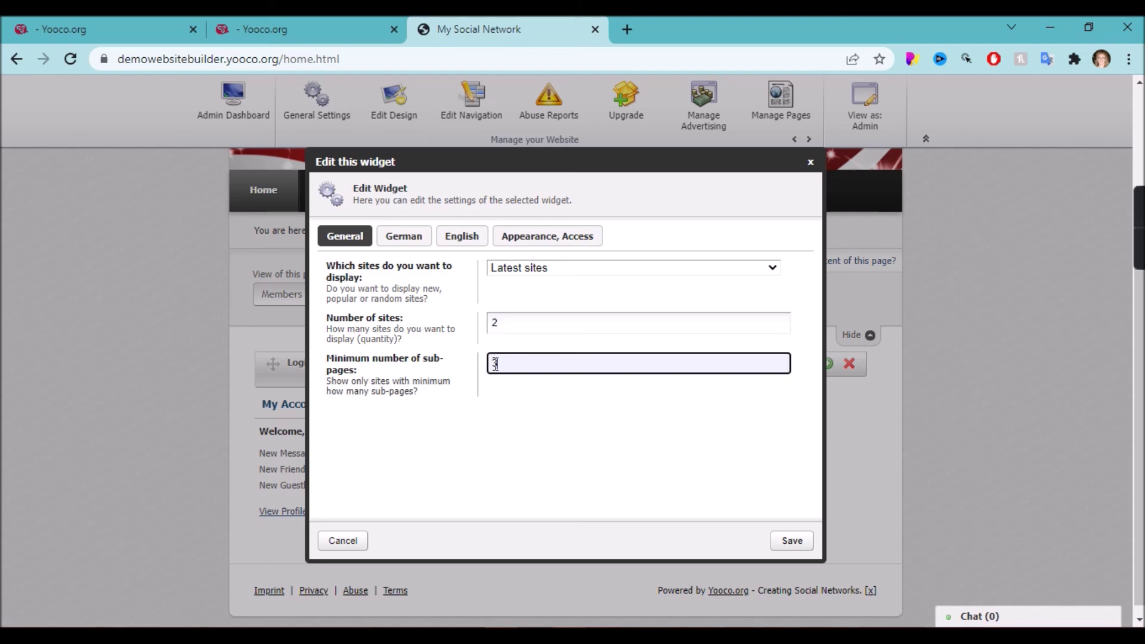
pyautogui.write('3')
pyautogui.click(786, 547)
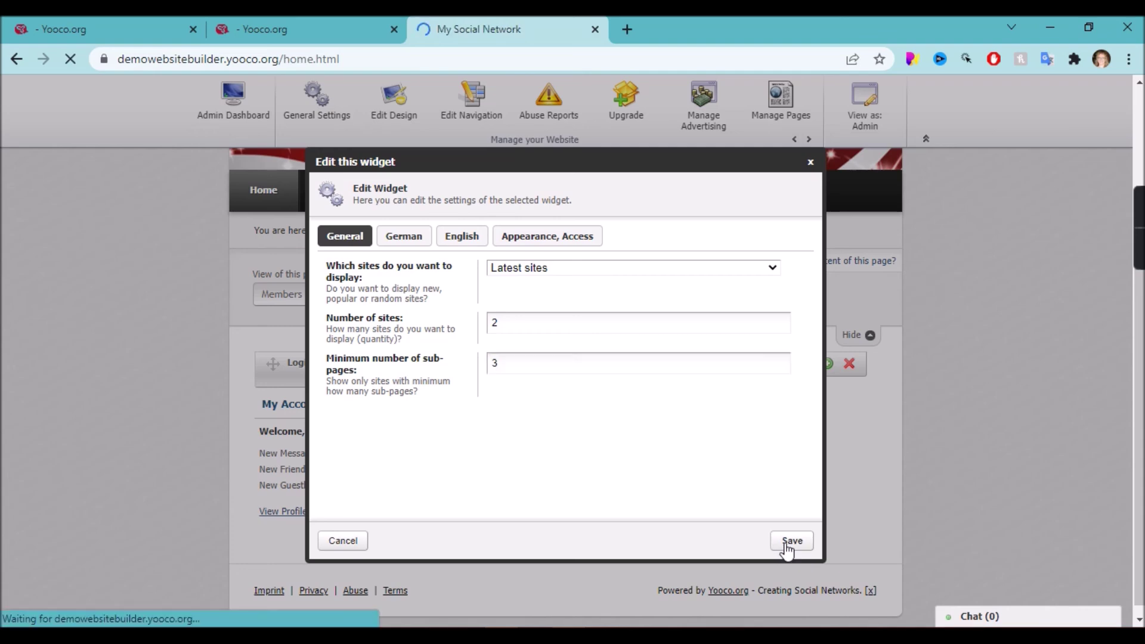
pyautogui.scroll(-1, 864, 401)
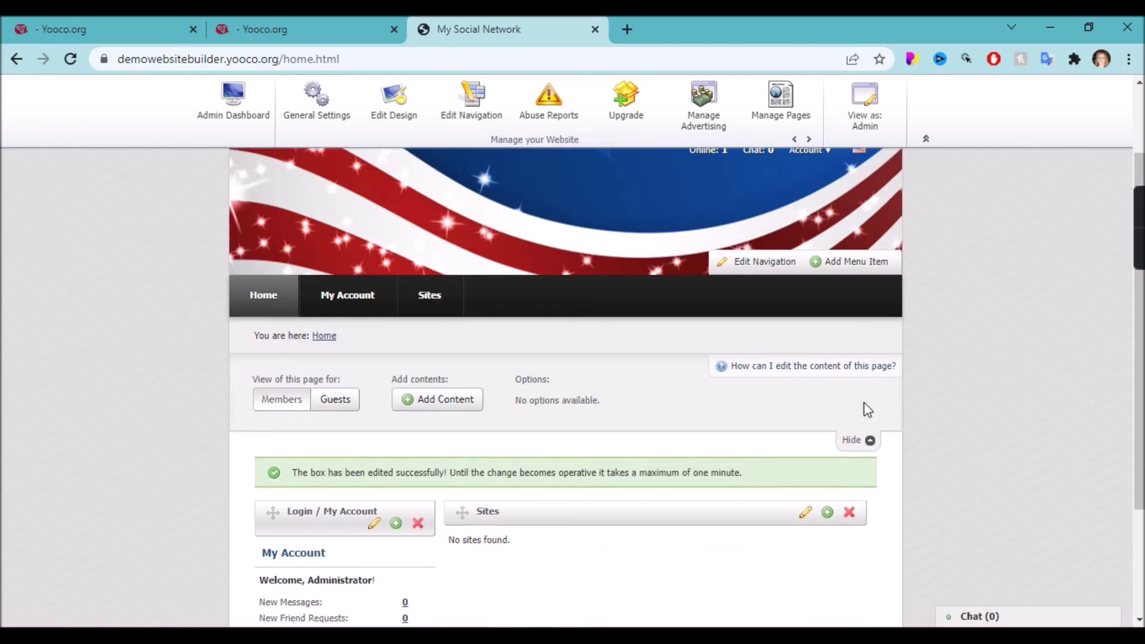
pyautogui.scroll(-2, 866, 409)
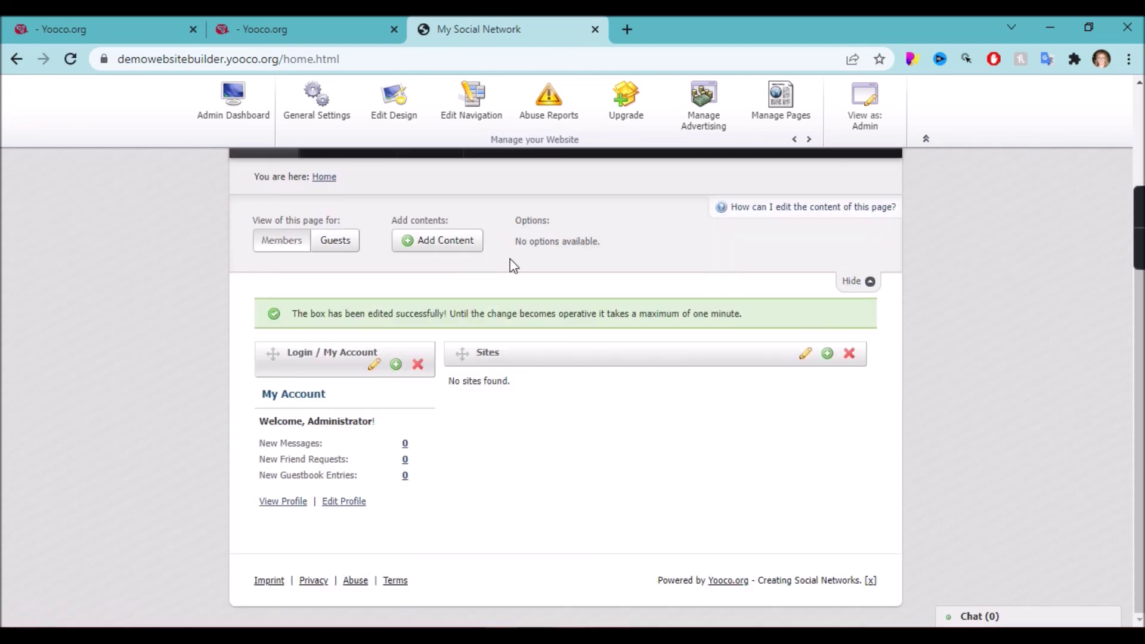
# Switch the website view from Admin to Normal User
pyautogui.click(859, 120)
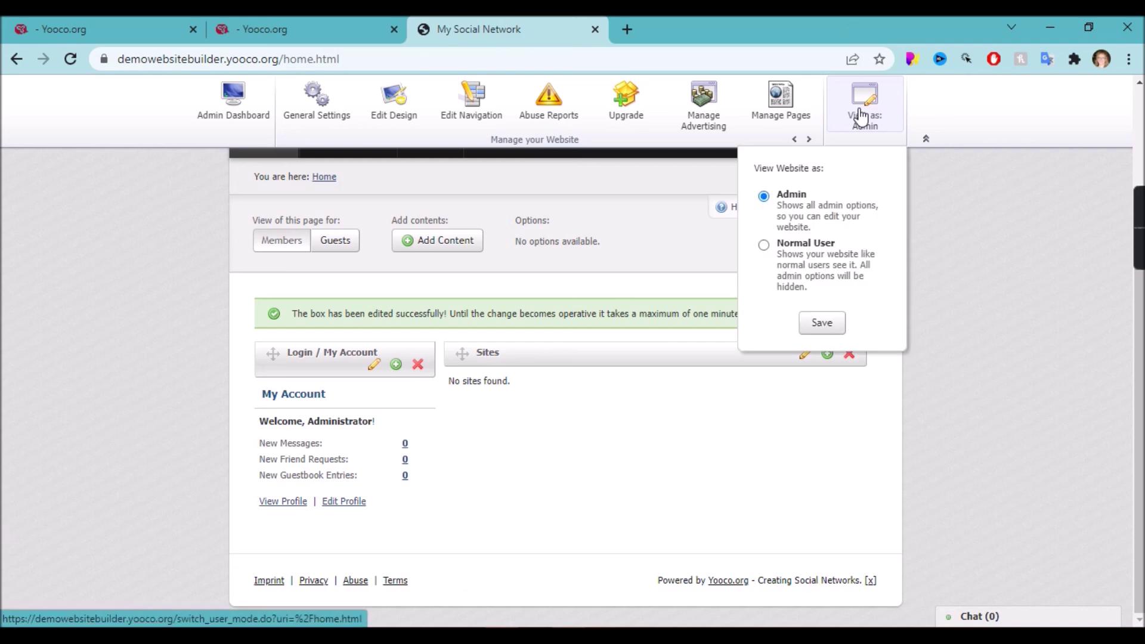
pyautogui.click(787, 247)
pyautogui.click(827, 325)
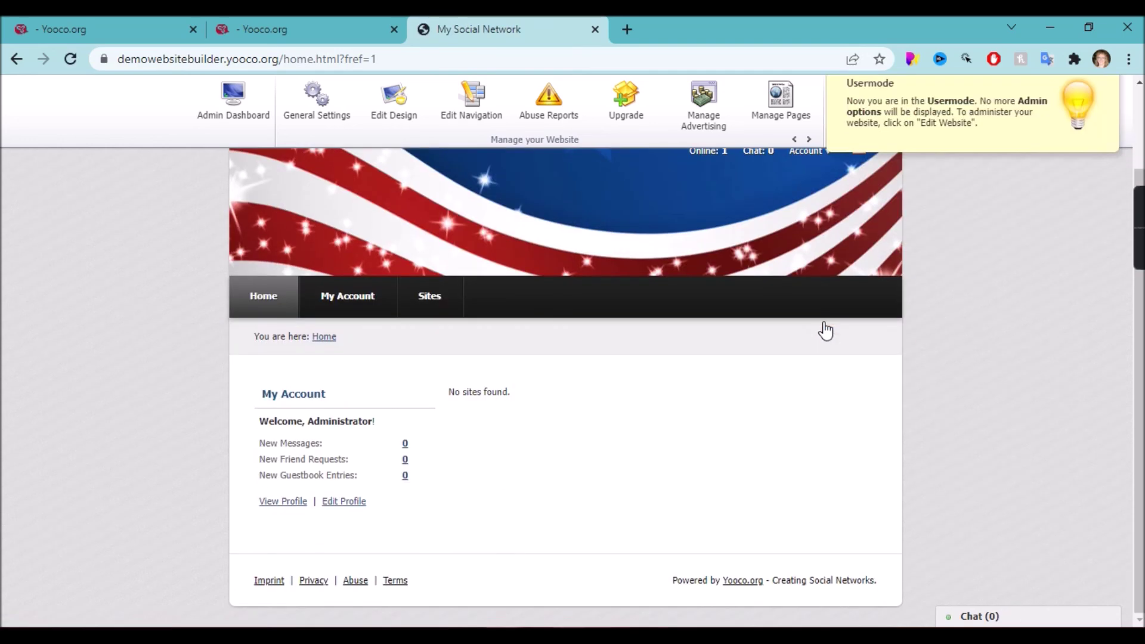
# Drag across the normal-user homepage content, then go to the Sites section
pyautogui.moveTo(449, 392); pyautogui.dragTo(572, 396)
pyautogui.click(559, 397)
pyautogui.moveTo(272, 390); pyautogui.dragTo(538, 539)
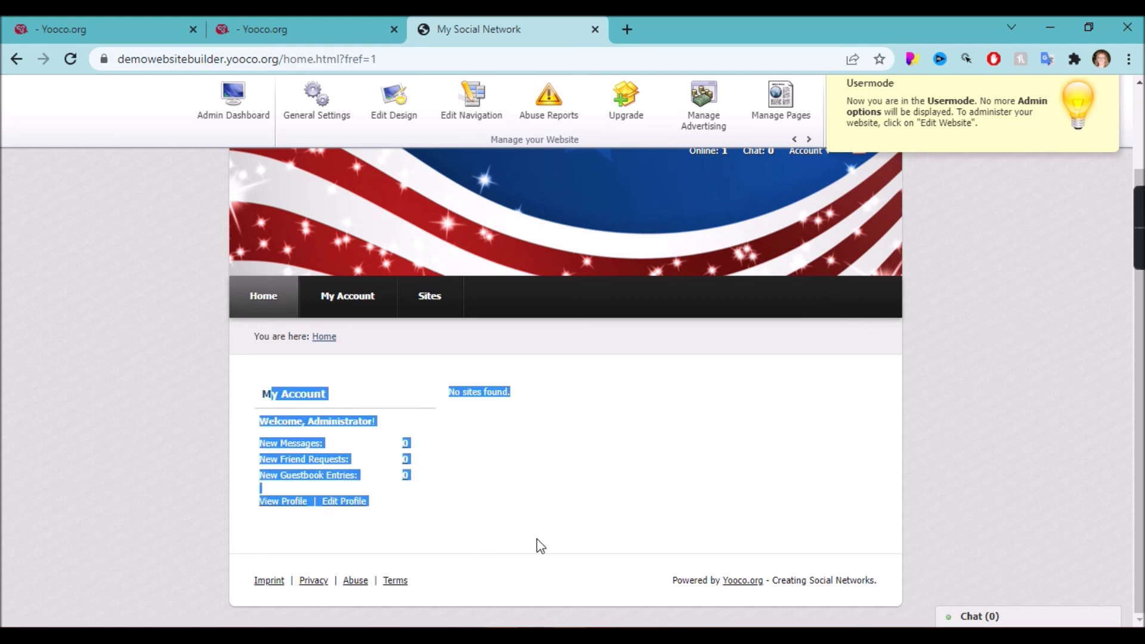
pyautogui.click(537, 540)
pyautogui.click(424, 408)
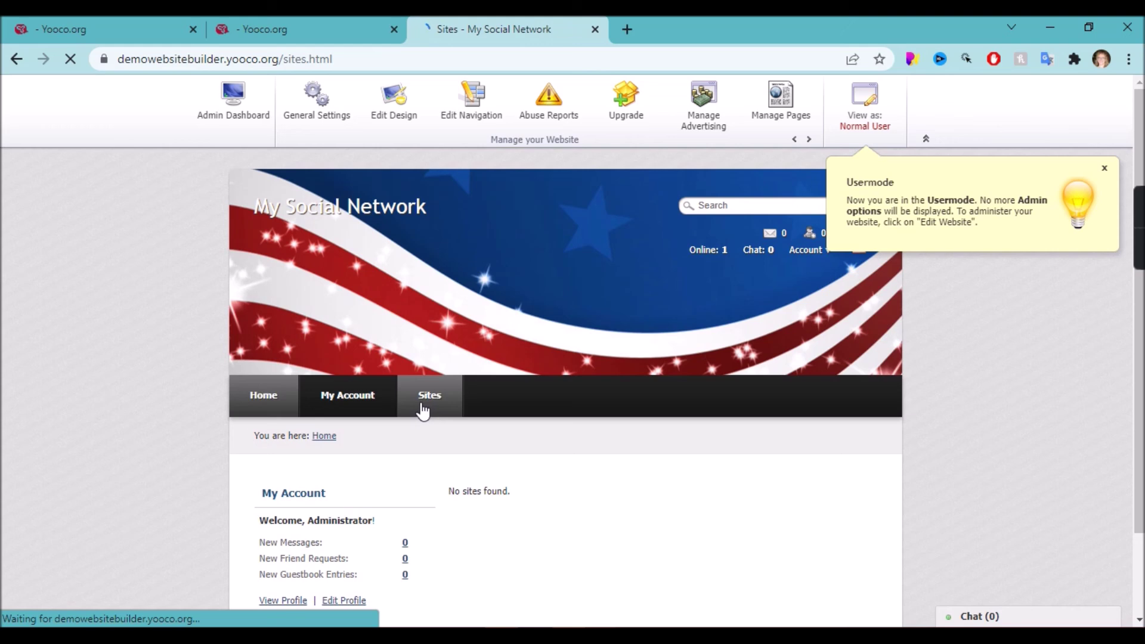
pyautogui.scroll(-1, 423, 408)
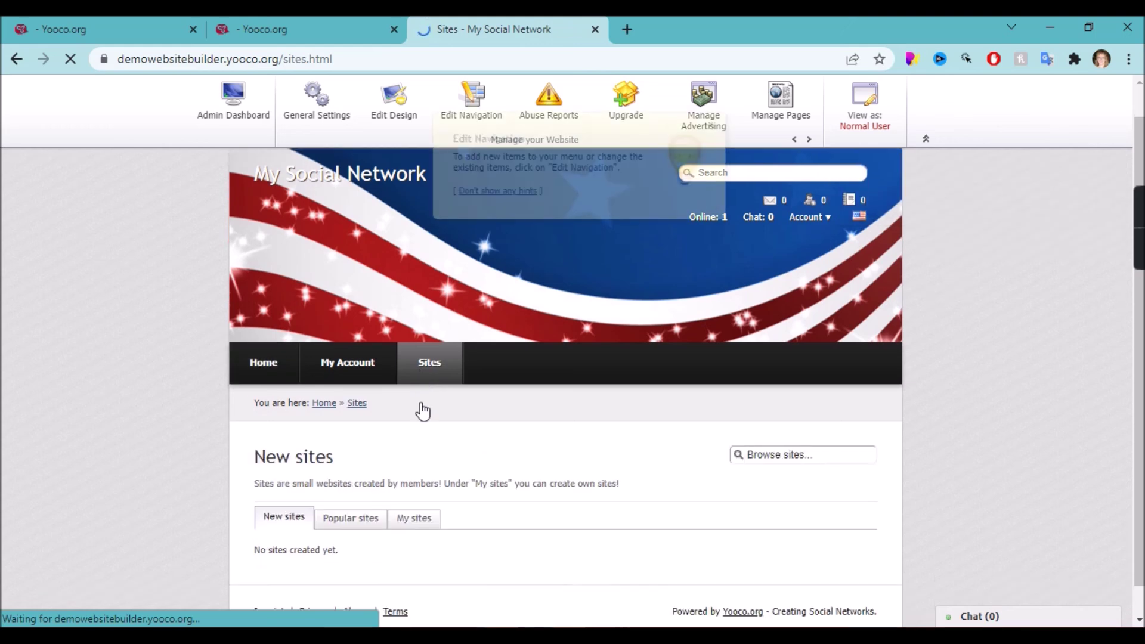
# Show the current user's My sites list
pyautogui.click(411, 491)
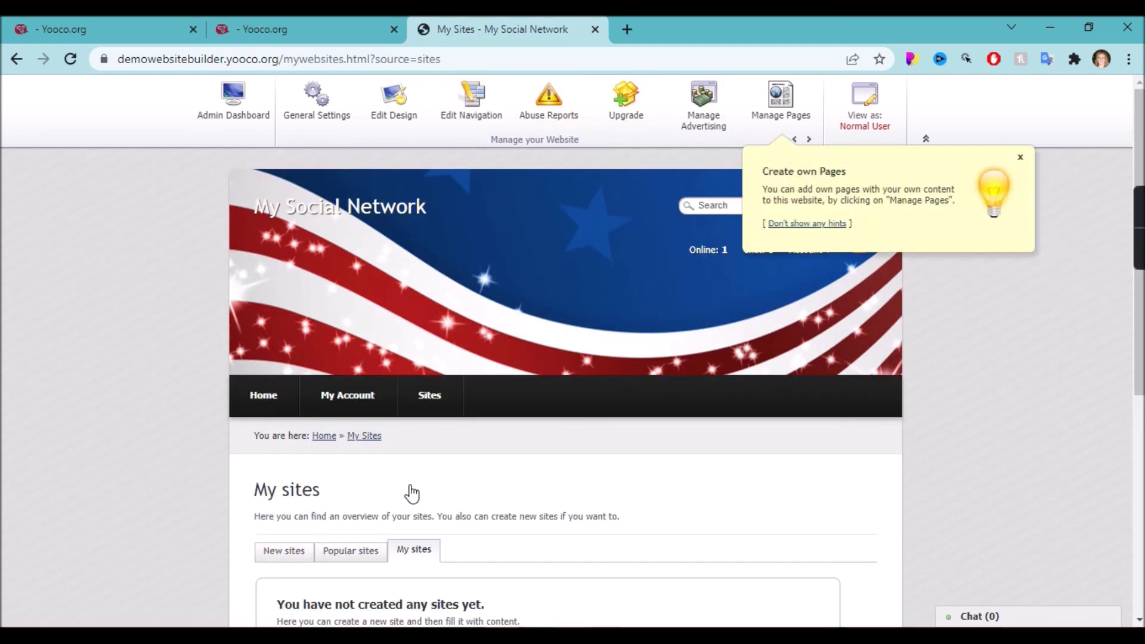
pyautogui.scroll(-2, 411, 492)
pyautogui.scroll(-2, 411, 490)
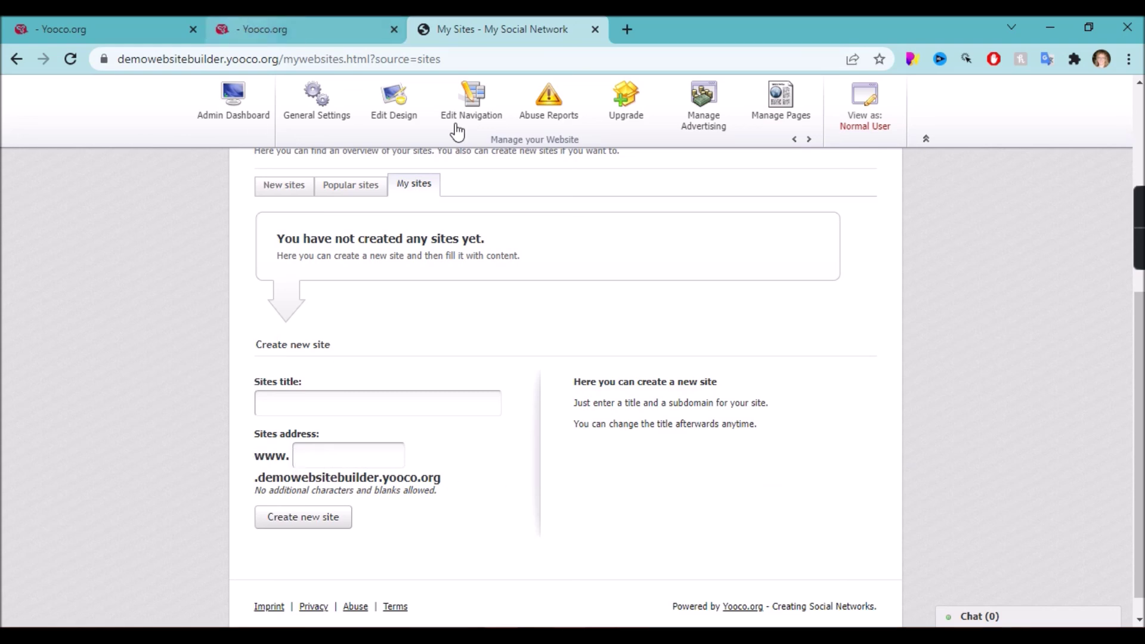
pyautogui.scroll(4, 555, 146)
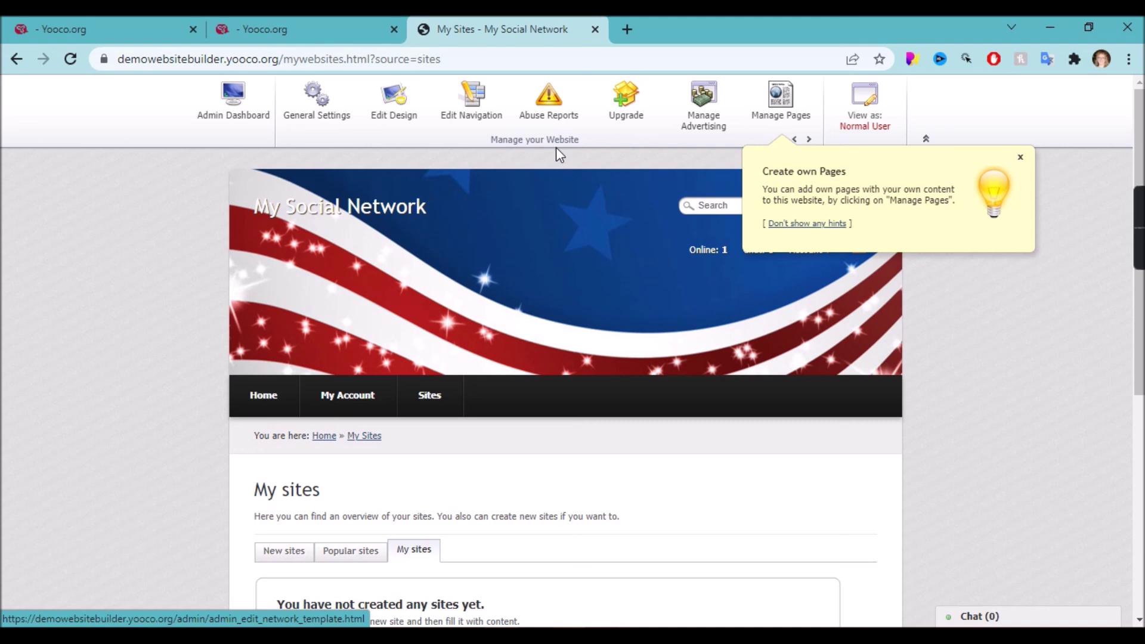